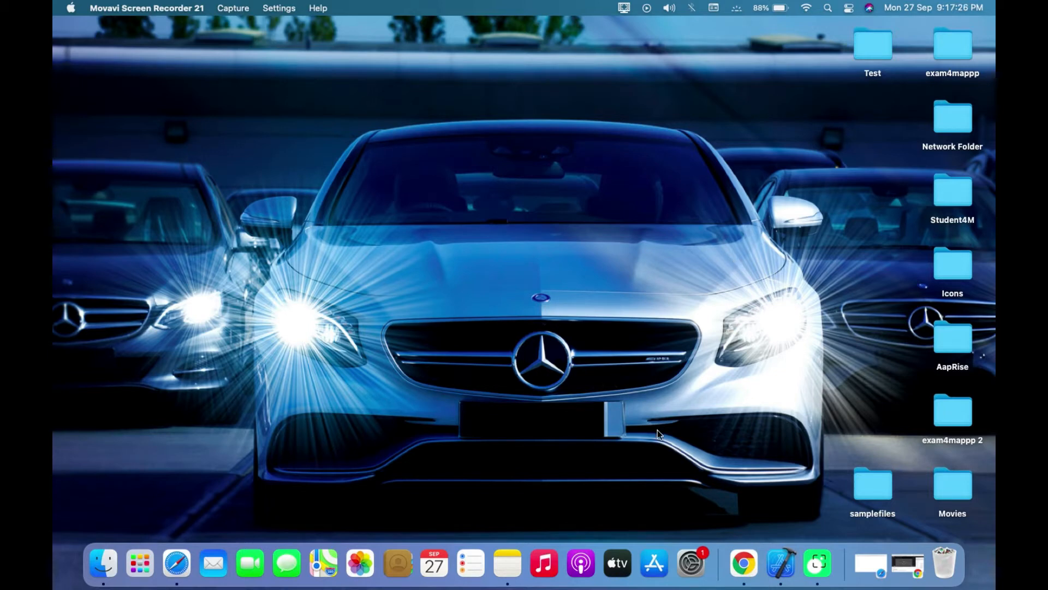
- Launch the App Store and show its Develop category of developer apps
click(658, 561)
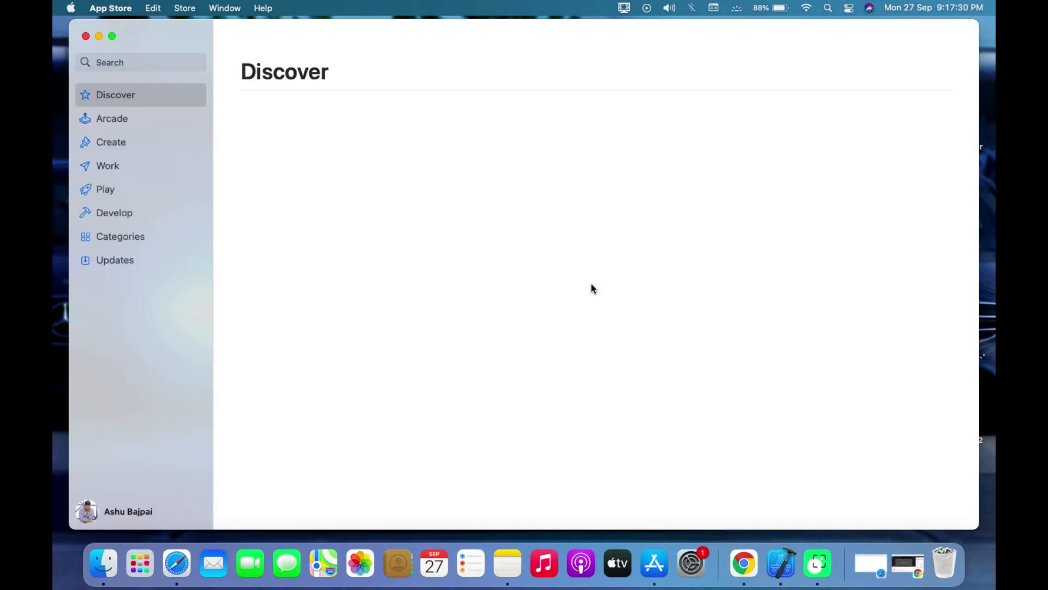
click(127, 220)
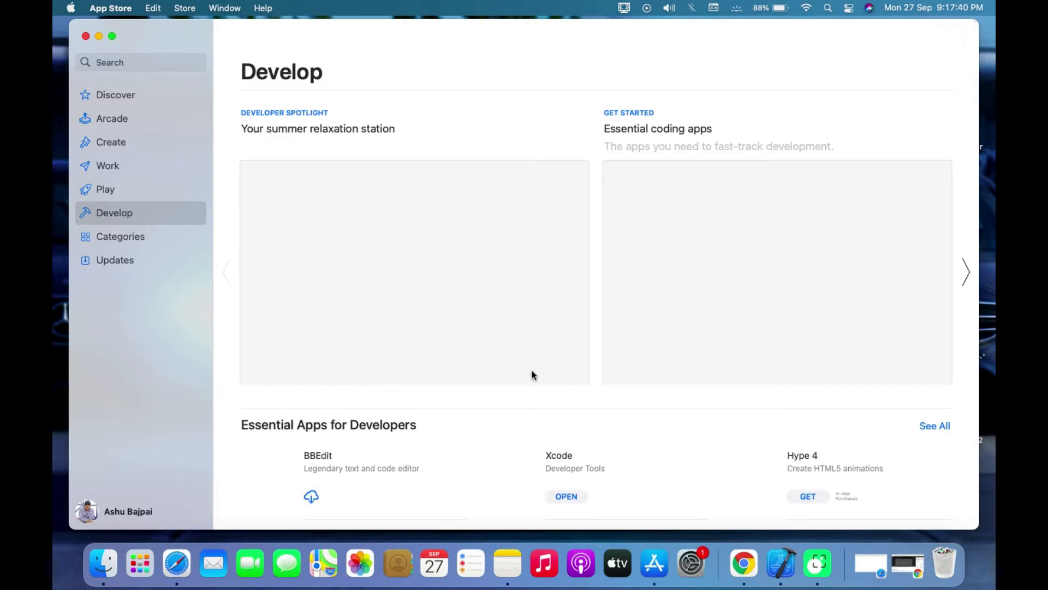
scroll(642, 474, down, 3)
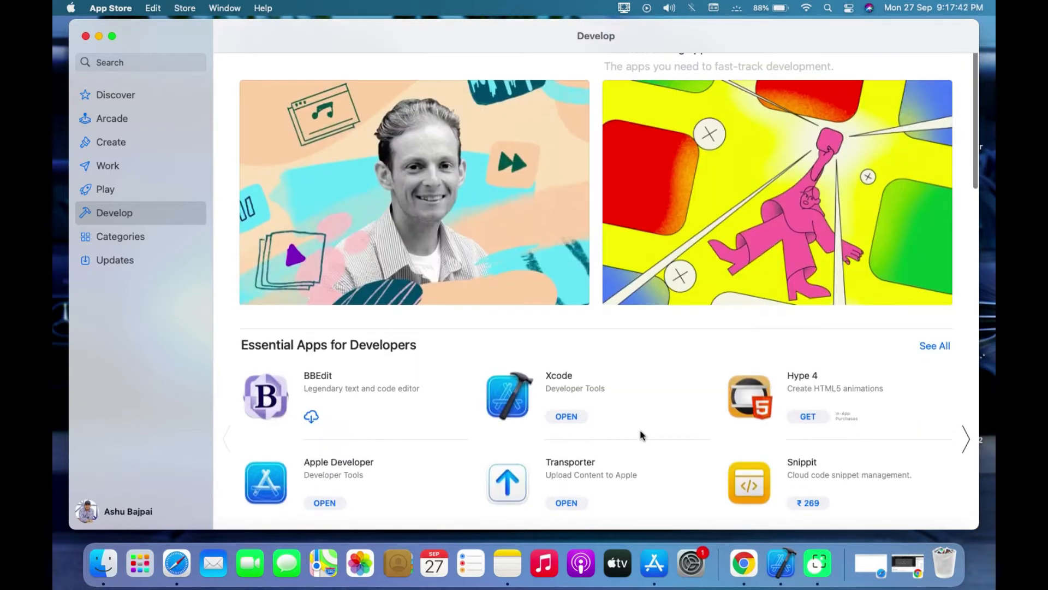
scroll(641, 420, down, 1)
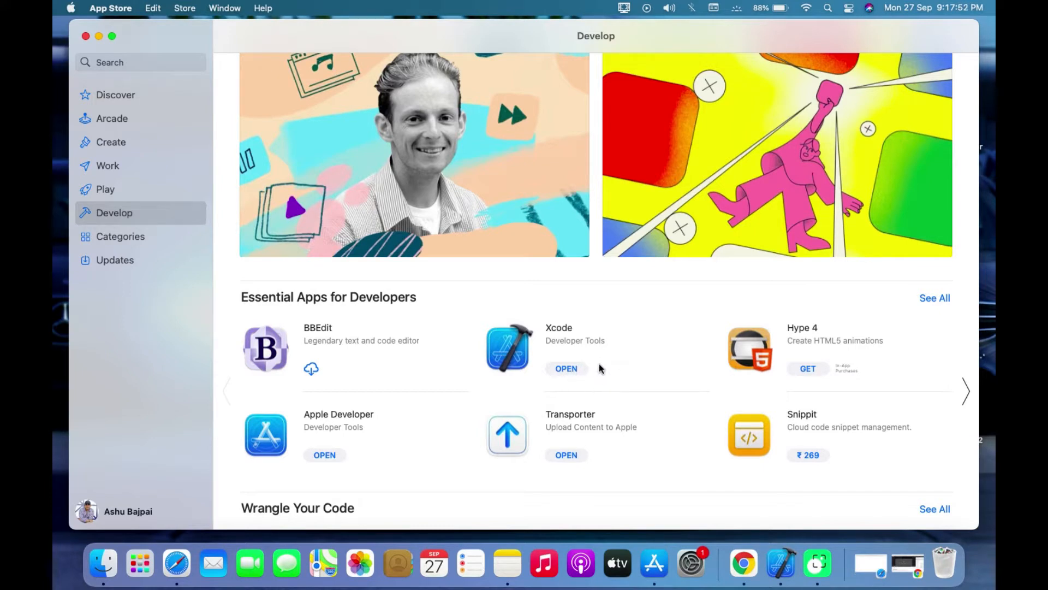
scroll(631, 399, down, 10)
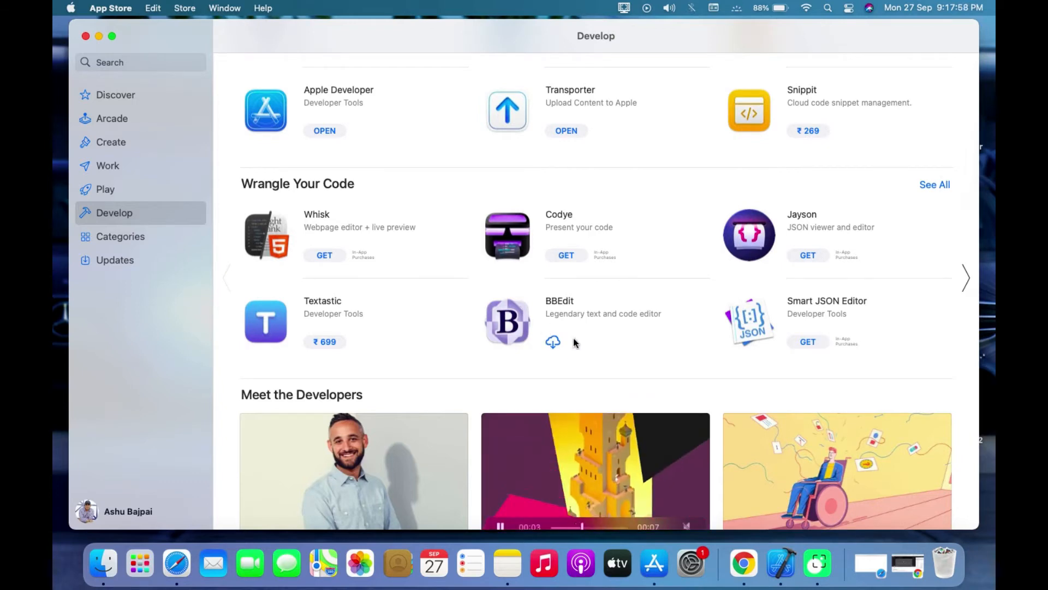
scroll(573, 338, up, 10)
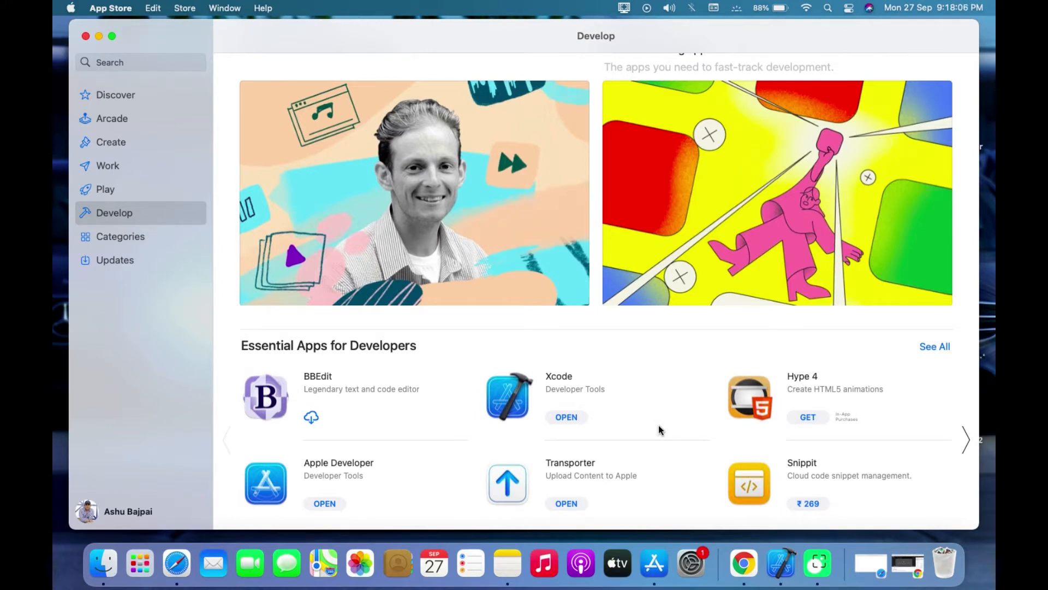
- Launch Xcode, close the App Store window, and begin a new Xcode project
click(780, 565)
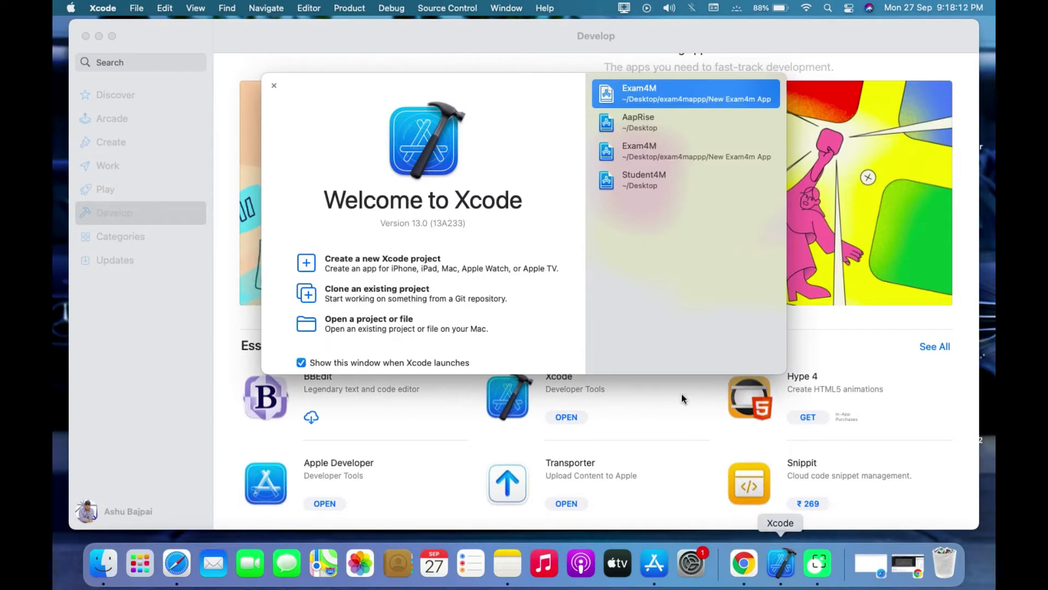
click(618, 416)
click(576, 417)
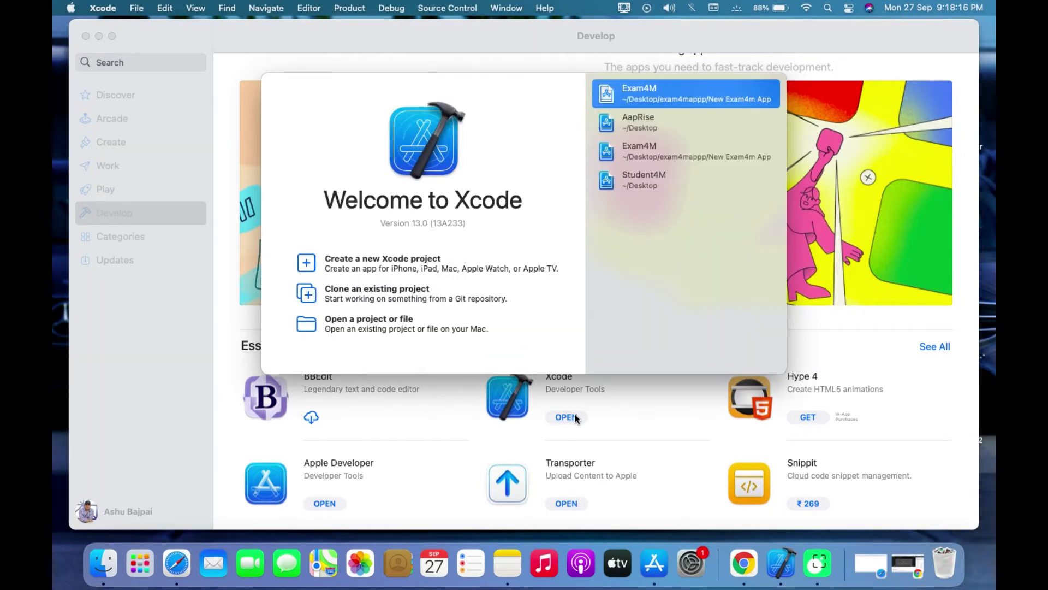
click(86, 36)
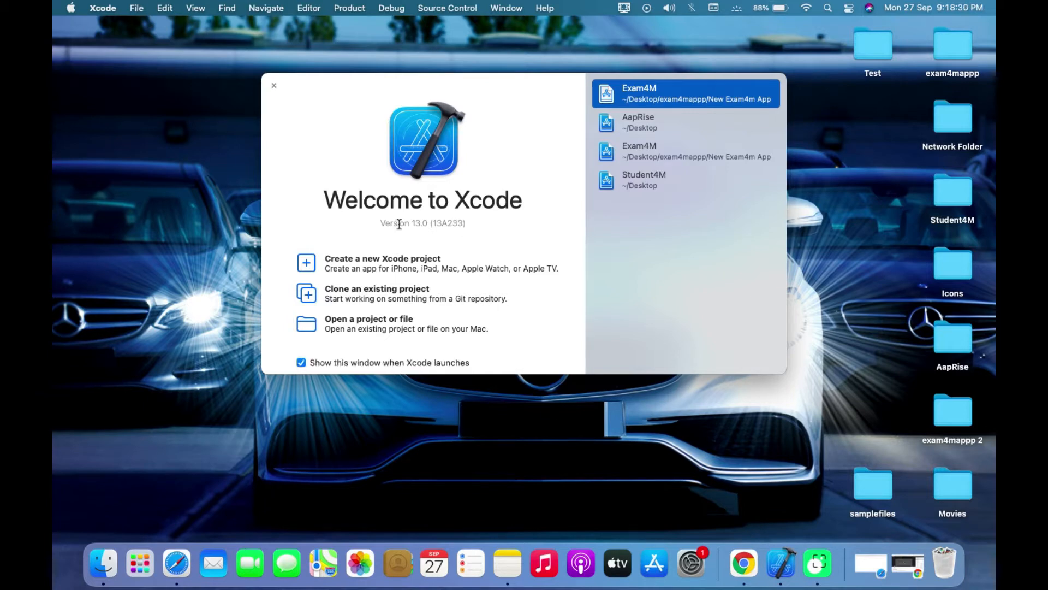
mouse_move(366, 238)
click(369, 270)
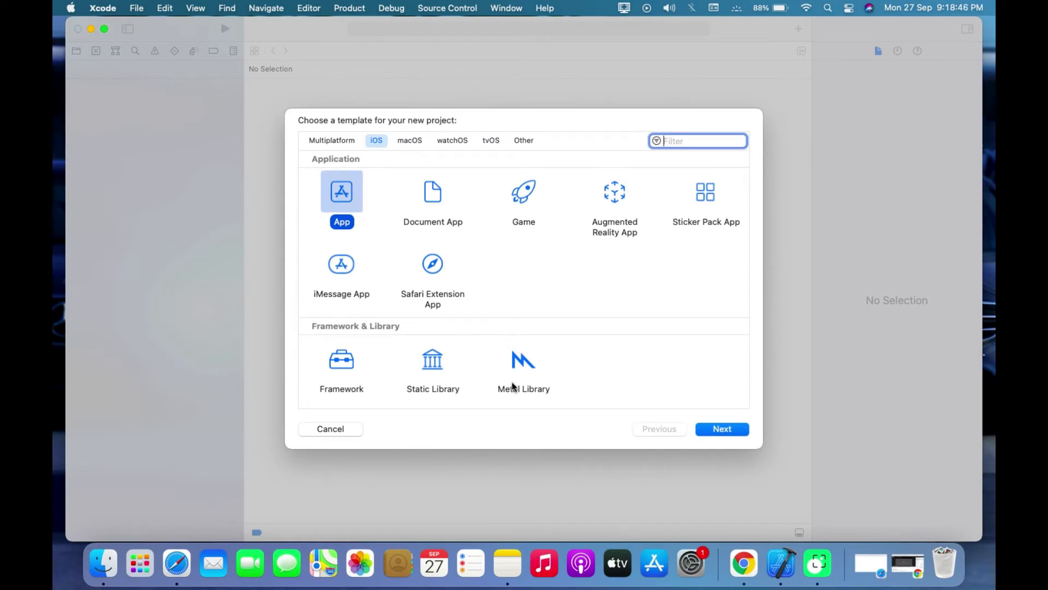
- Browse the Multiplatform, iOS and macOS project template groups
click(324, 139)
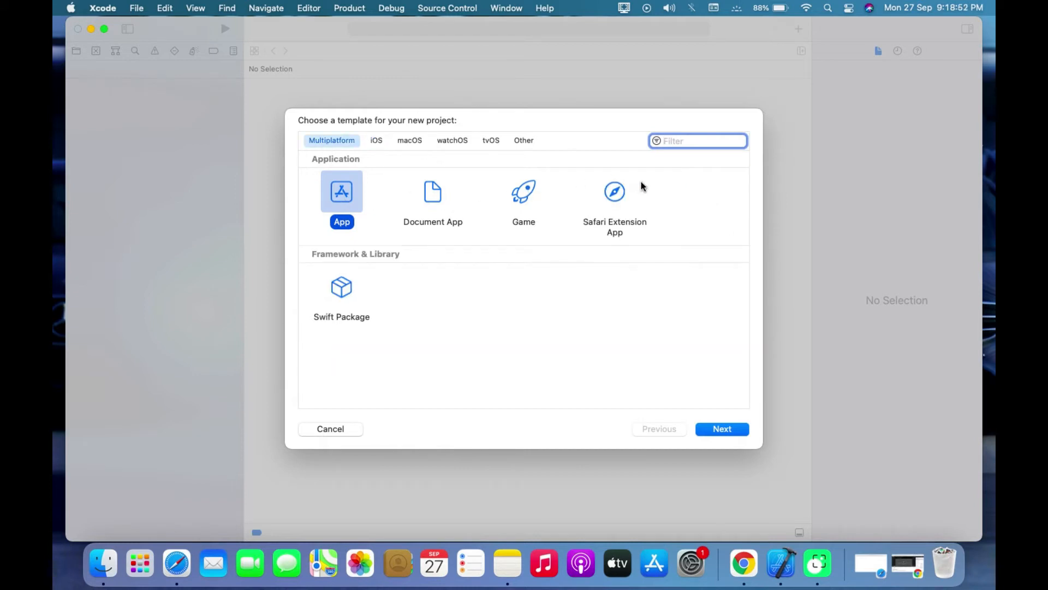
click(377, 140)
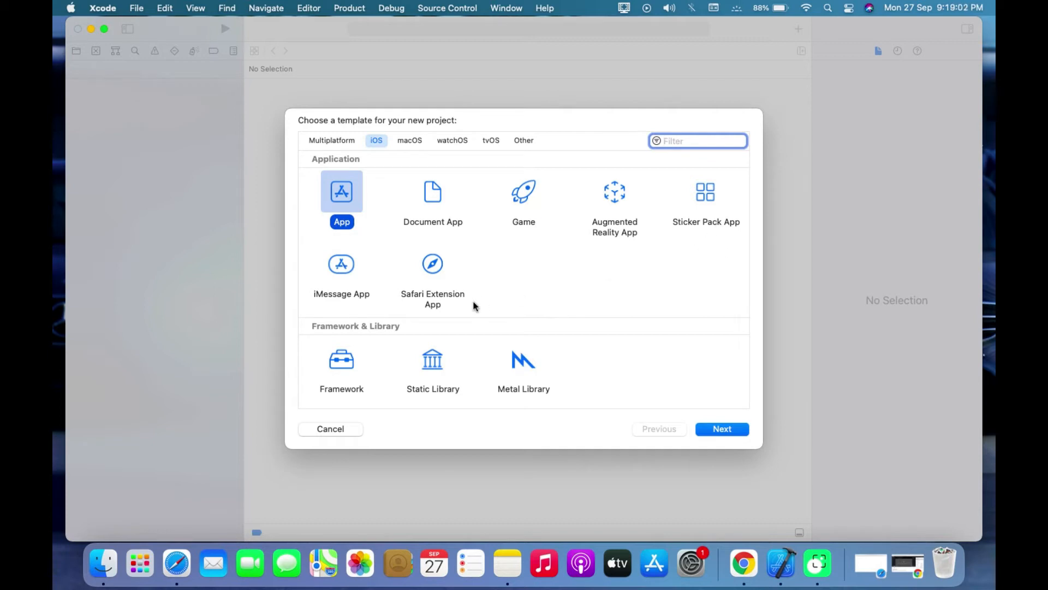
scroll(474, 306, down, 2)
scroll(474, 305, up, 2)
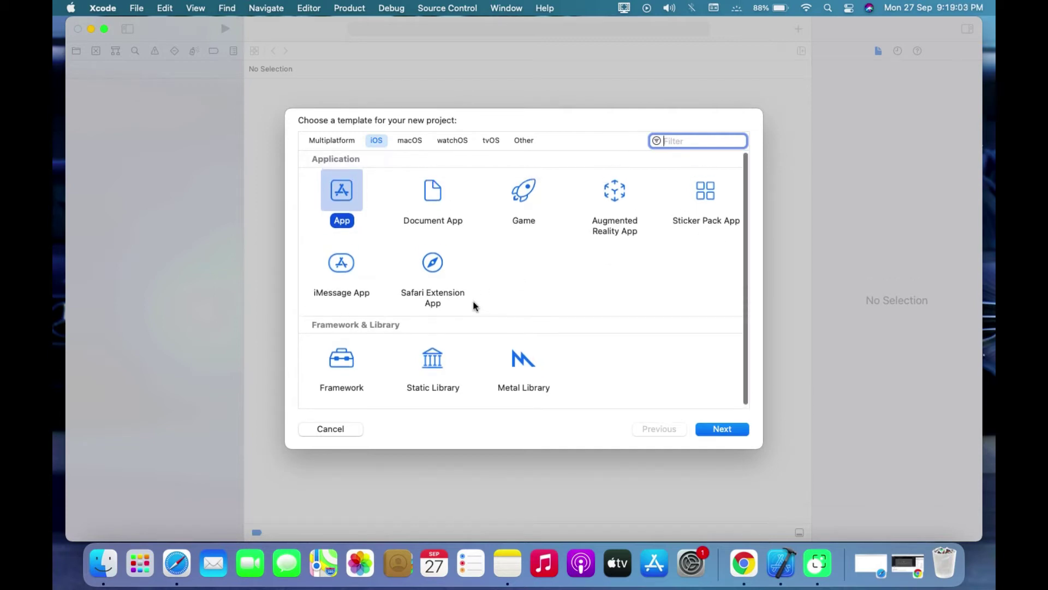
click(409, 140)
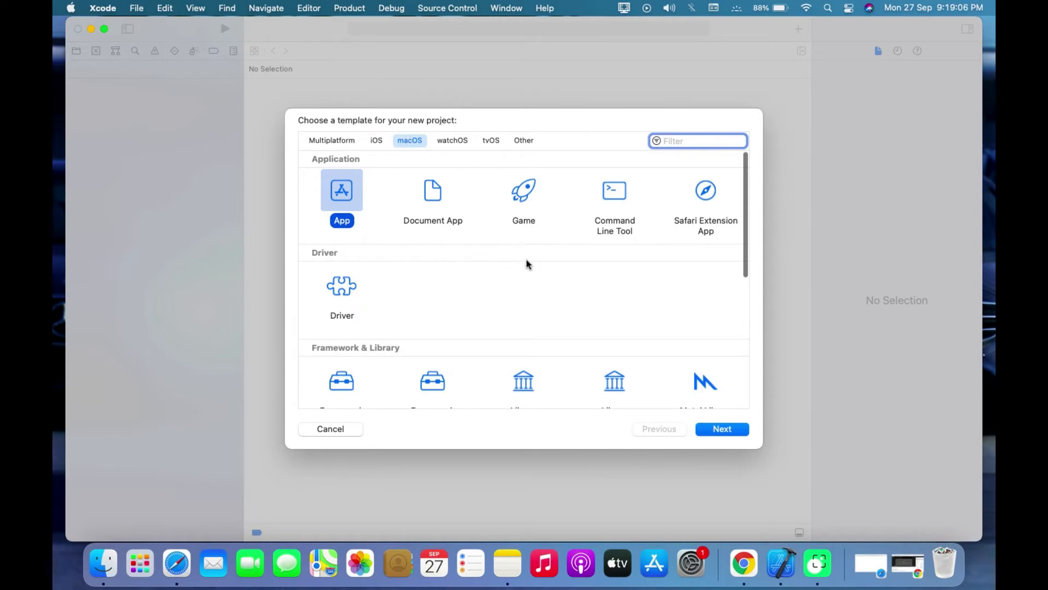
scroll(592, 291, down, 4)
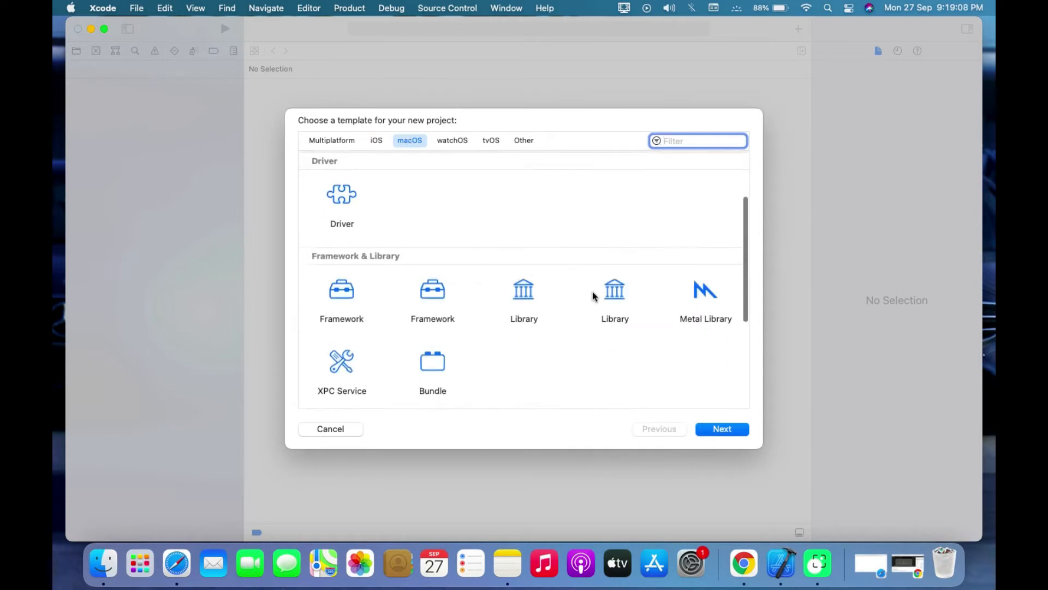
scroll(592, 291, down, 3)
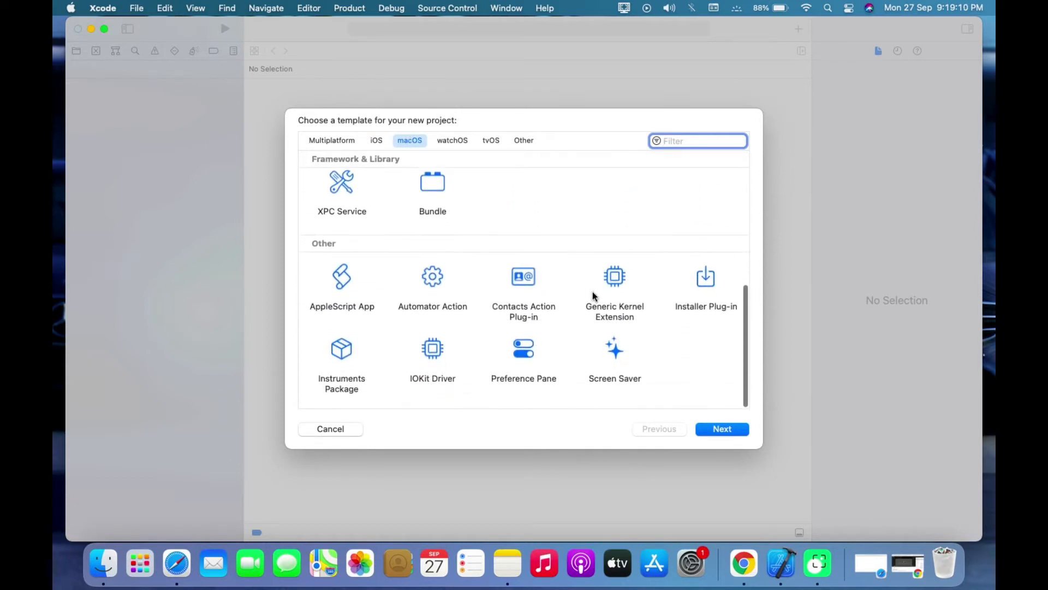
scroll(593, 291, up, 1)
scroll(592, 292, down, 2)
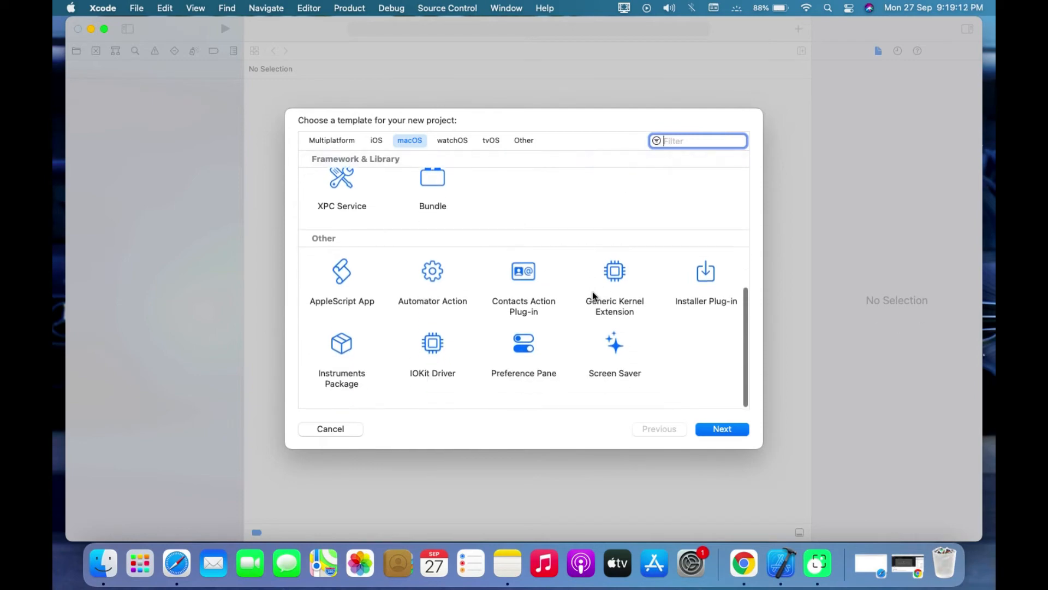
scroll(592, 292, up, 1)
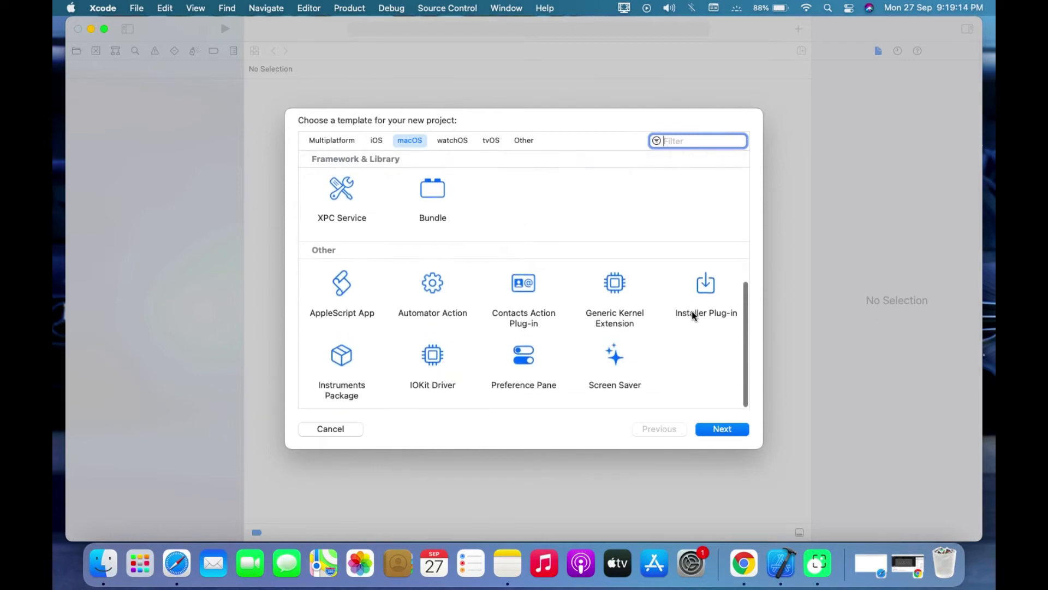
- Browse the watchOS and tvOS project template groups
click(455, 146)
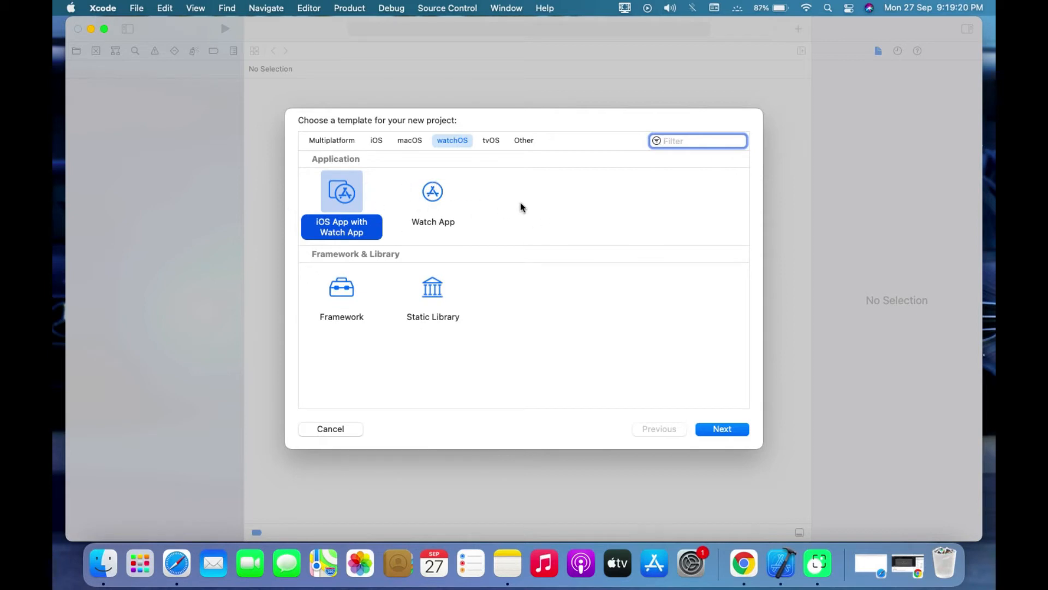
click(491, 139)
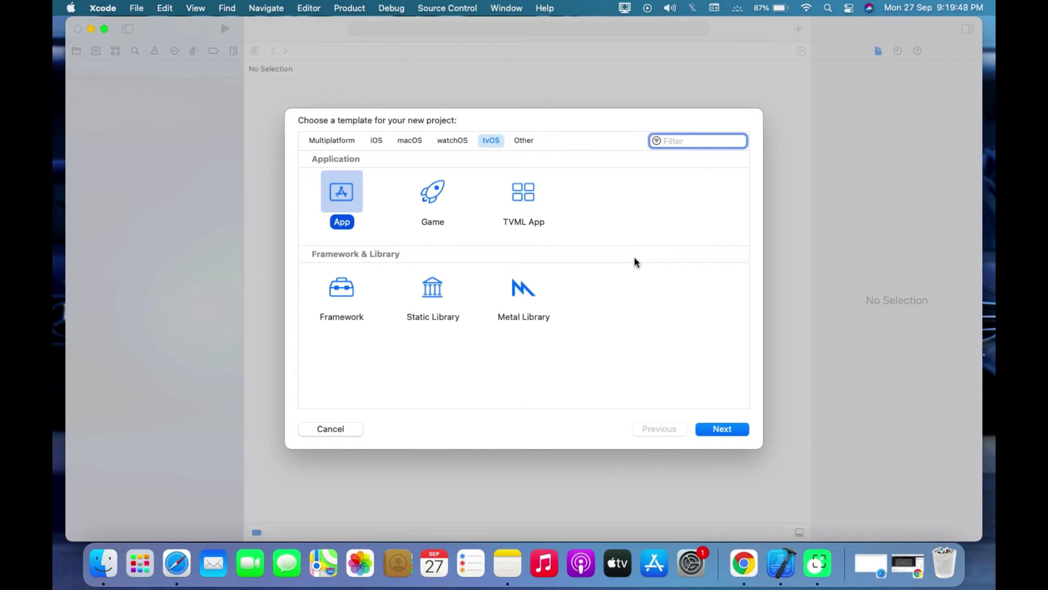
- Check About This Mac shows macOS Big Sur 11.5, then choose the iOS App template
click(71, 8)
click(96, 27)
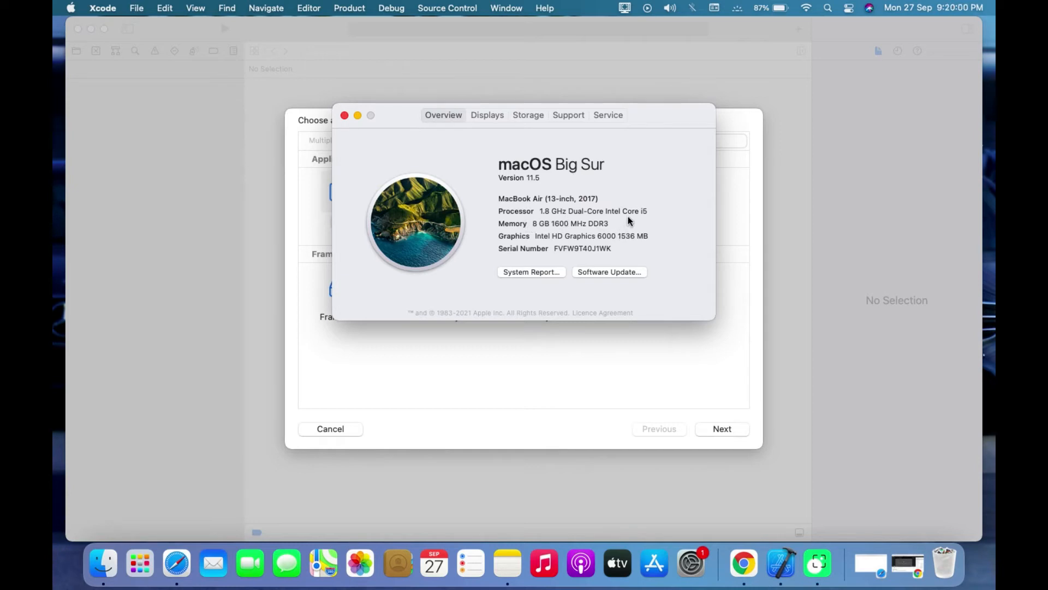
click(344, 115)
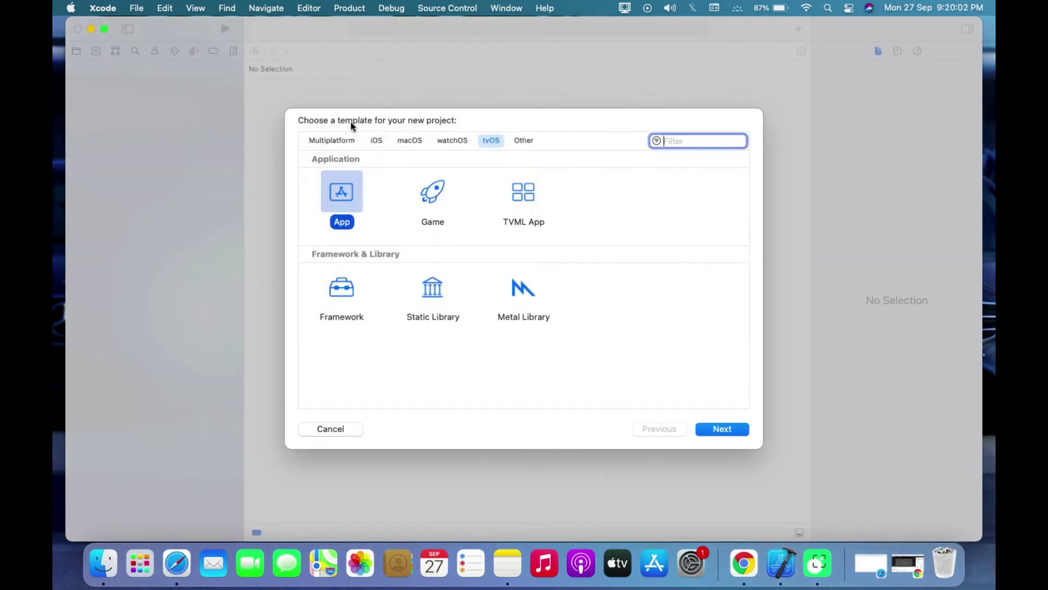
click(377, 143)
click(347, 194)
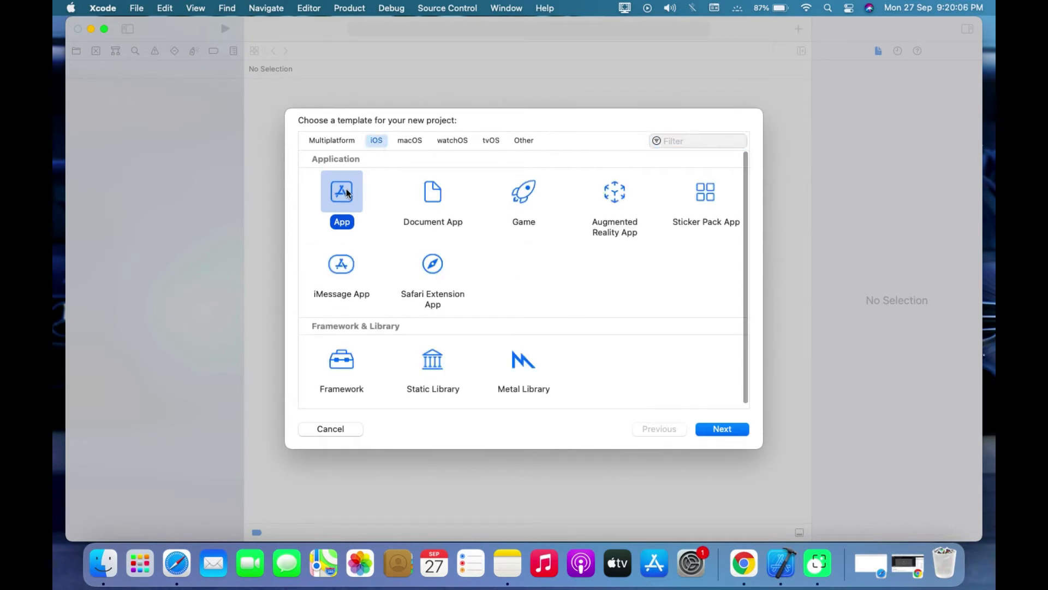
- Name the project Hello World with identifier com.helloworld and keep Storyboard as the interface
click(722, 429)
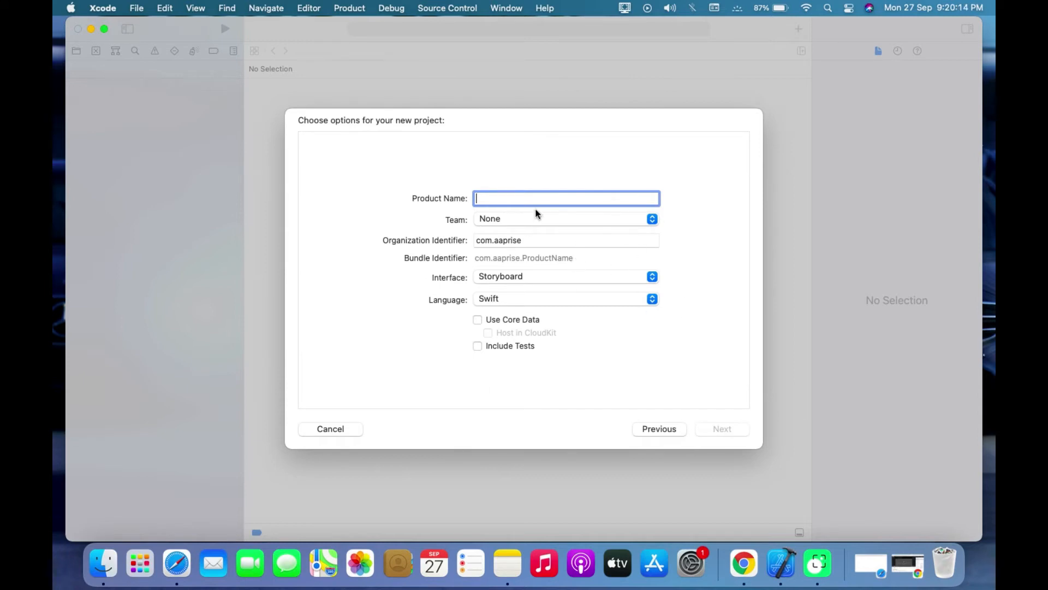
text(Hello W)
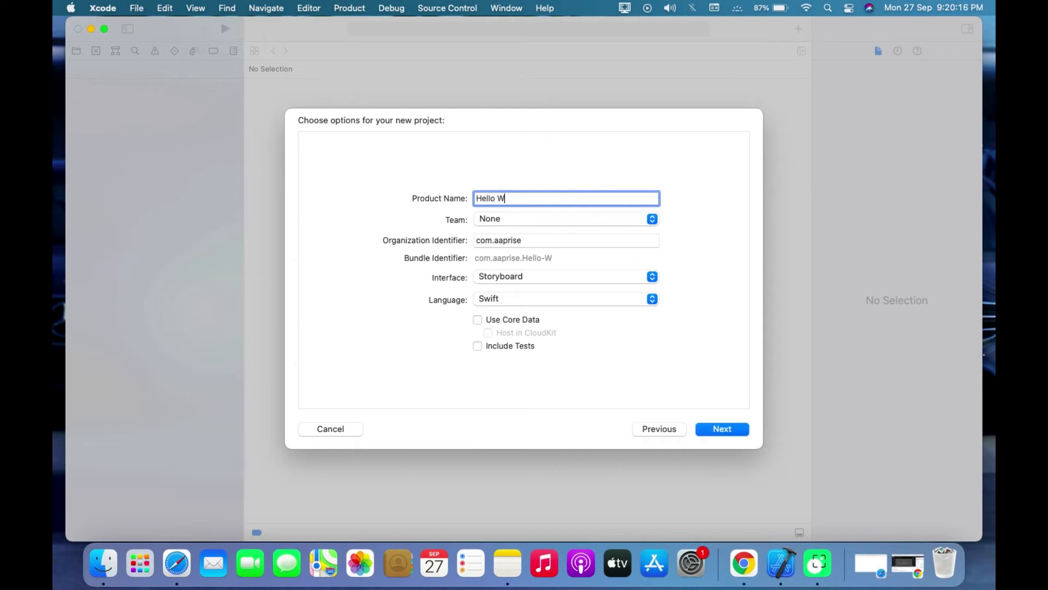
text(orld)
drag(529, 240, 493, 236)
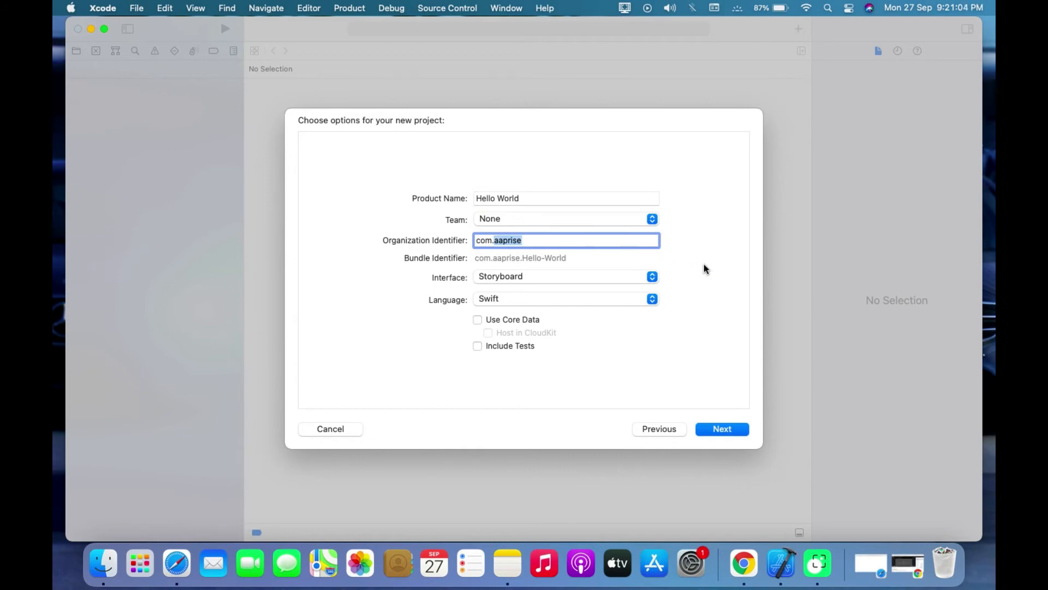
text(helloworld)
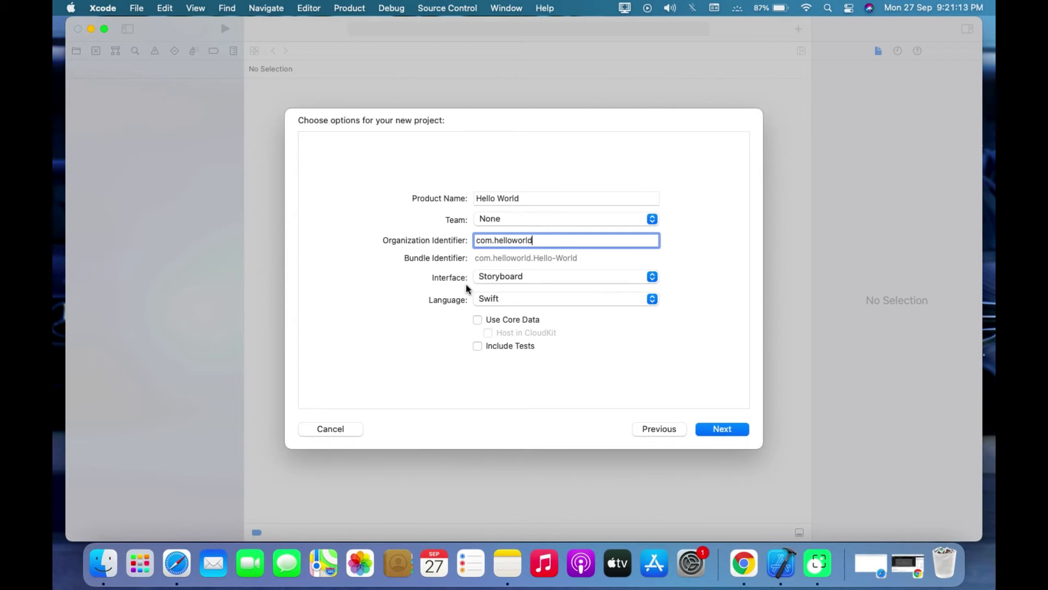
click(500, 277)
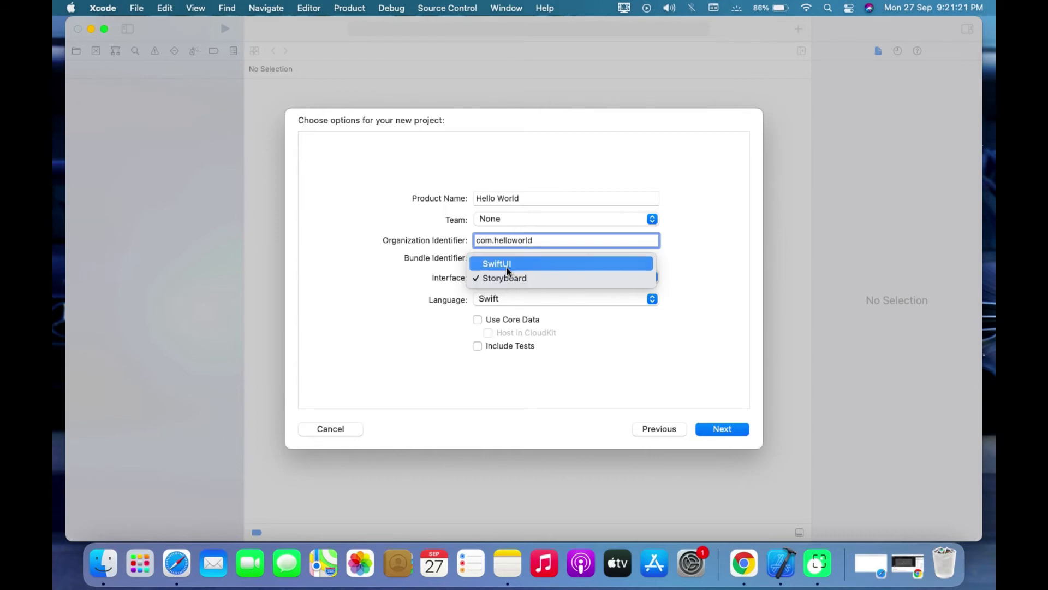
click(729, 323)
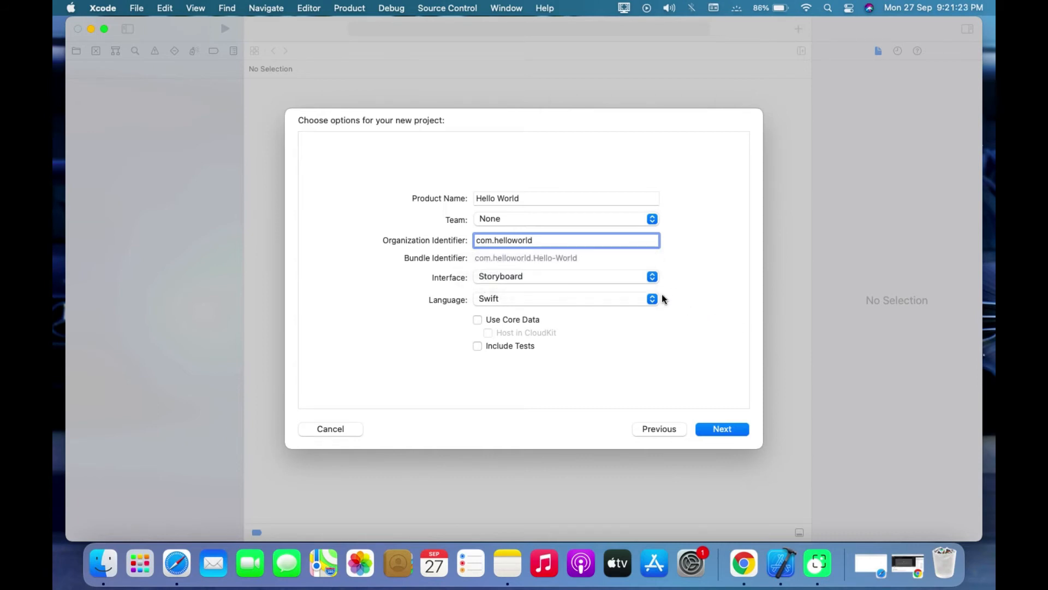
- Set the language to Swift after trying Objective-C and continue to the save location
click(606, 299)
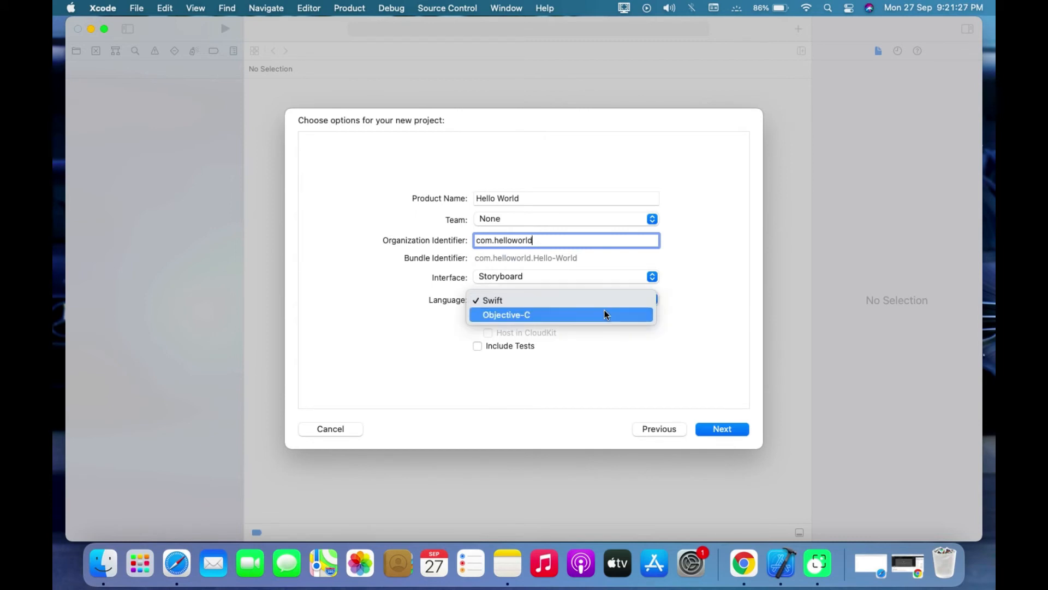
click(605, 312)
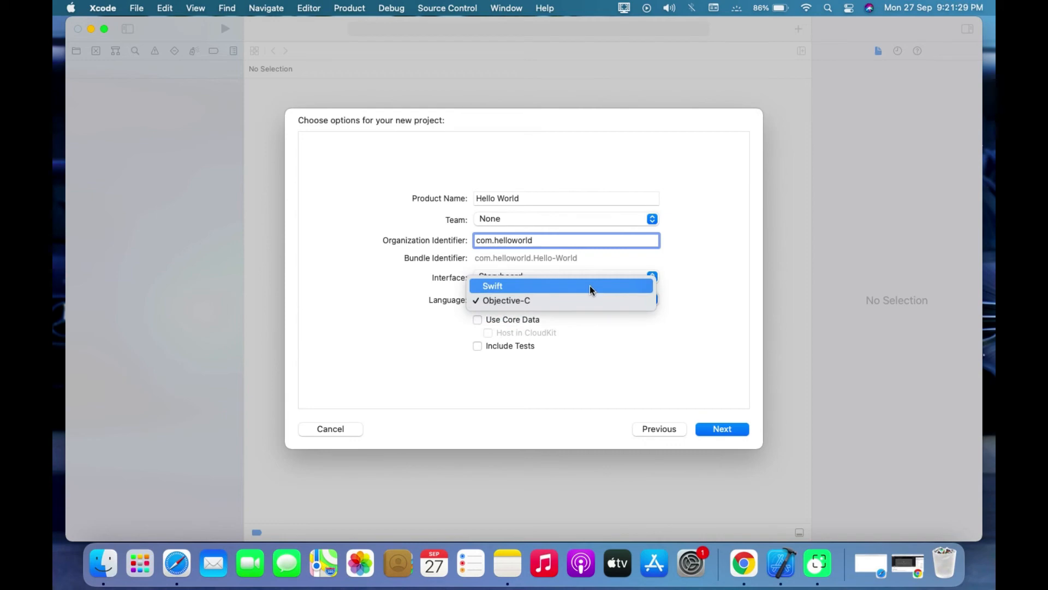
click(589, 284)
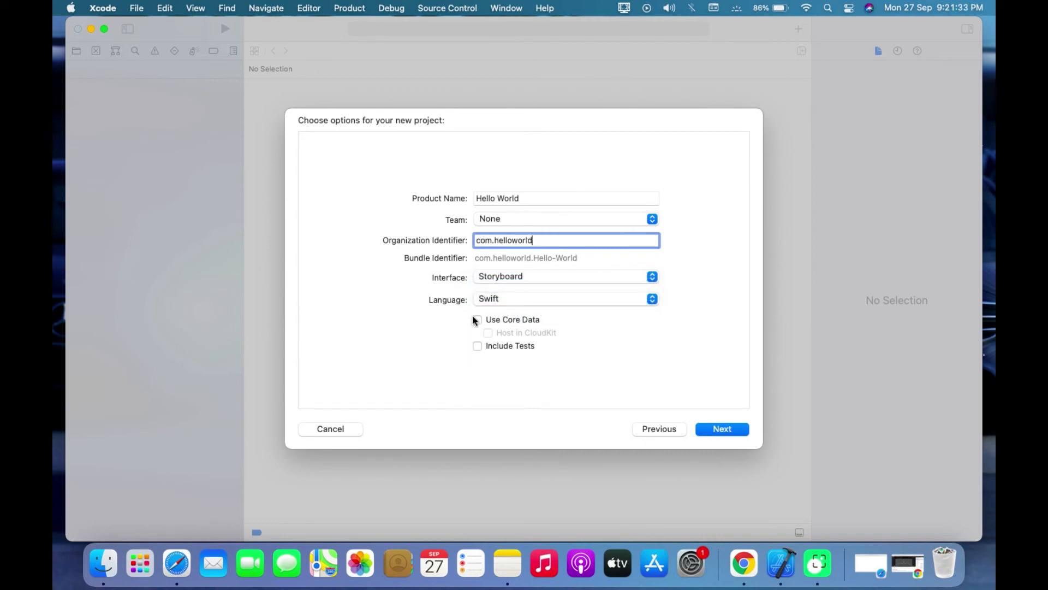
click(732, 427)
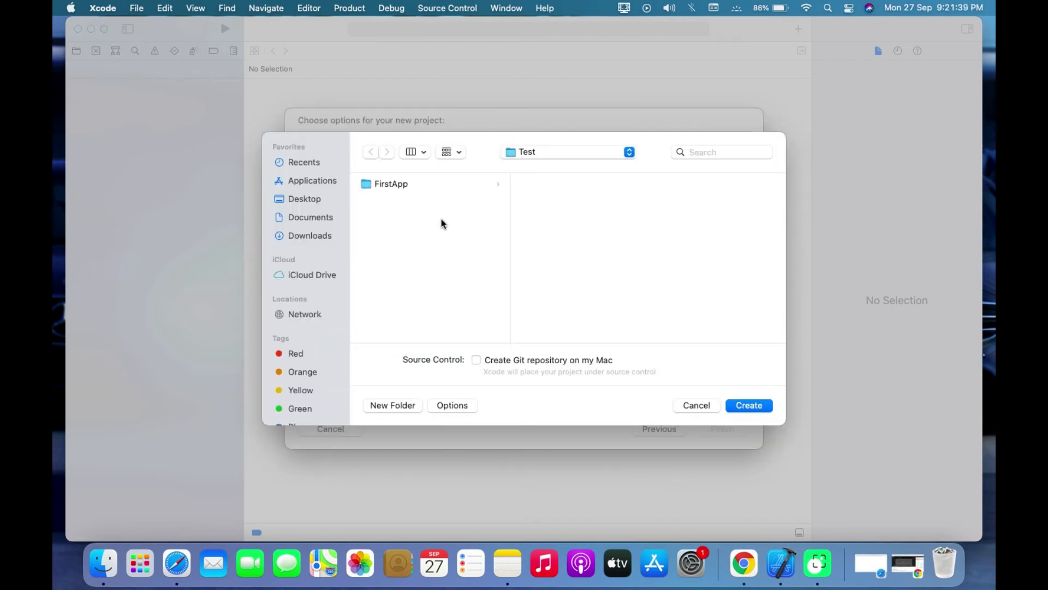
- Create an IphoneApps folder on the Desktop and save the Hello World project into it
click(319, 200)
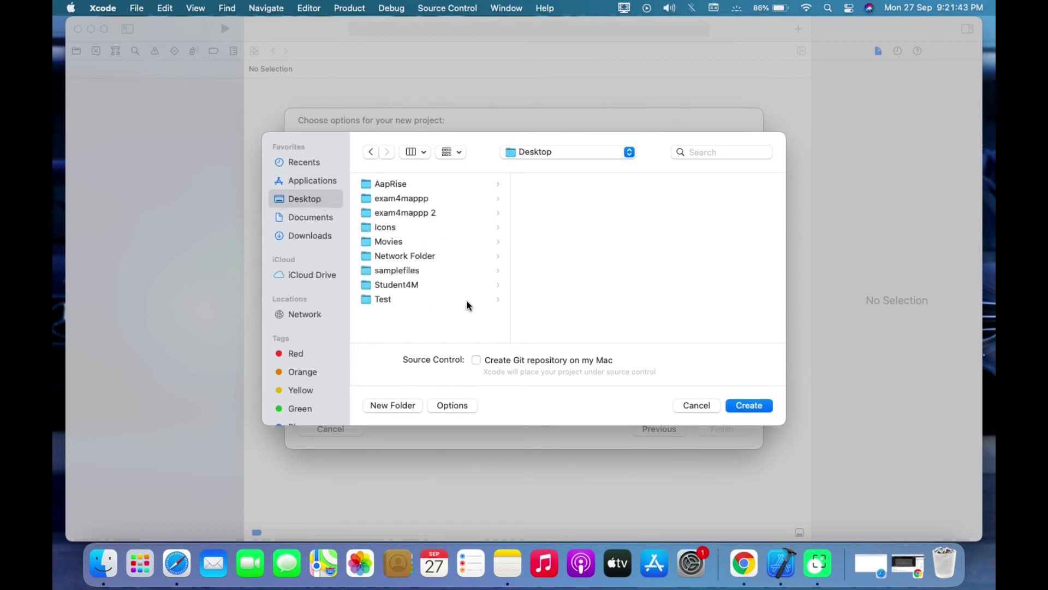
click(399, 403)
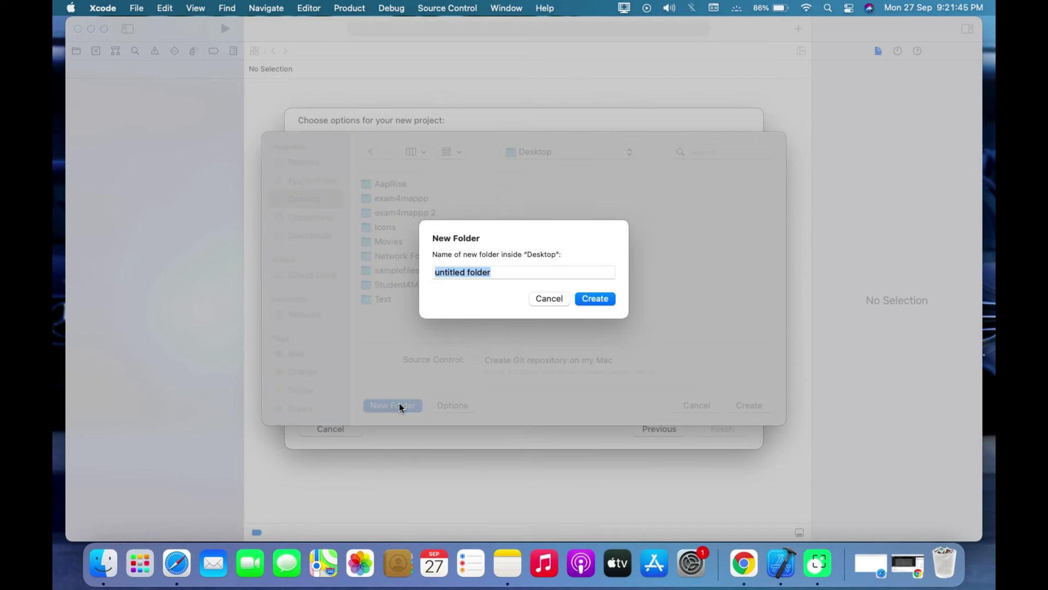
text(Iphon)
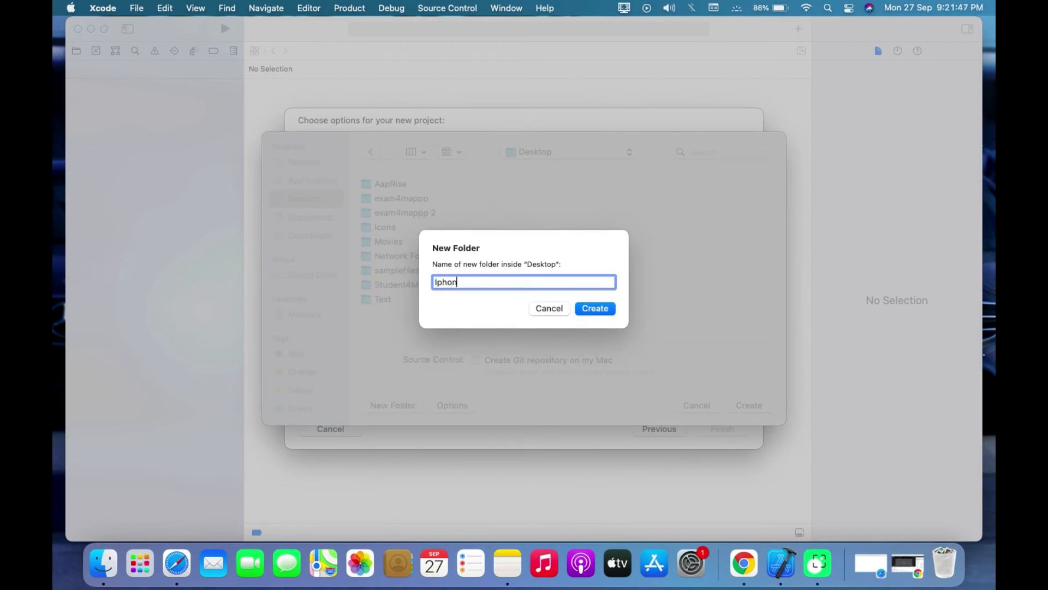
text(eAPps)
key(BackSpace)
key(BackSpace)
key(BackSpace)
text(pps)
click(595, 308)
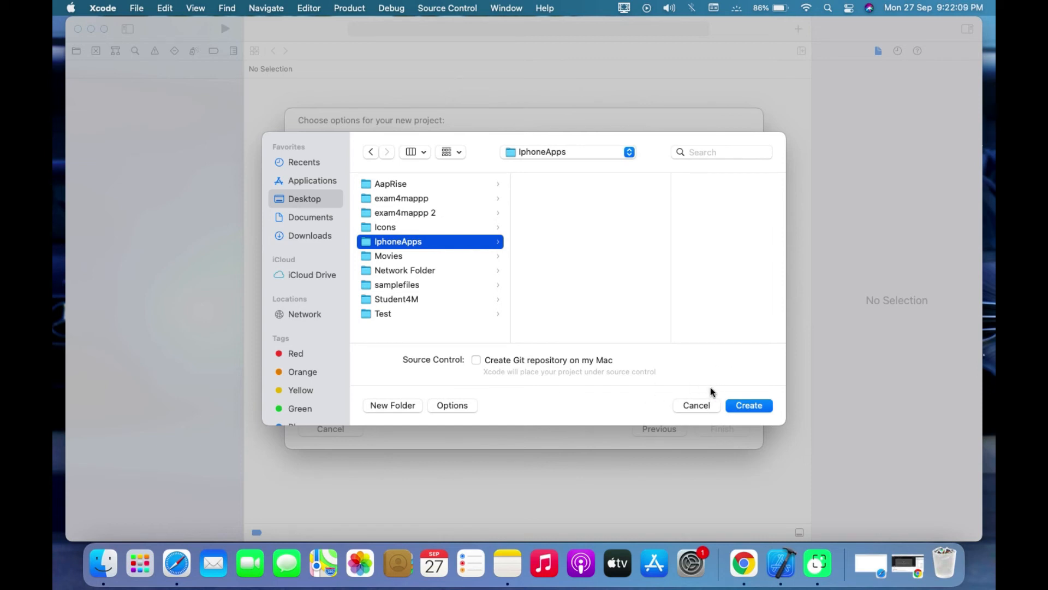
click(749, 402)
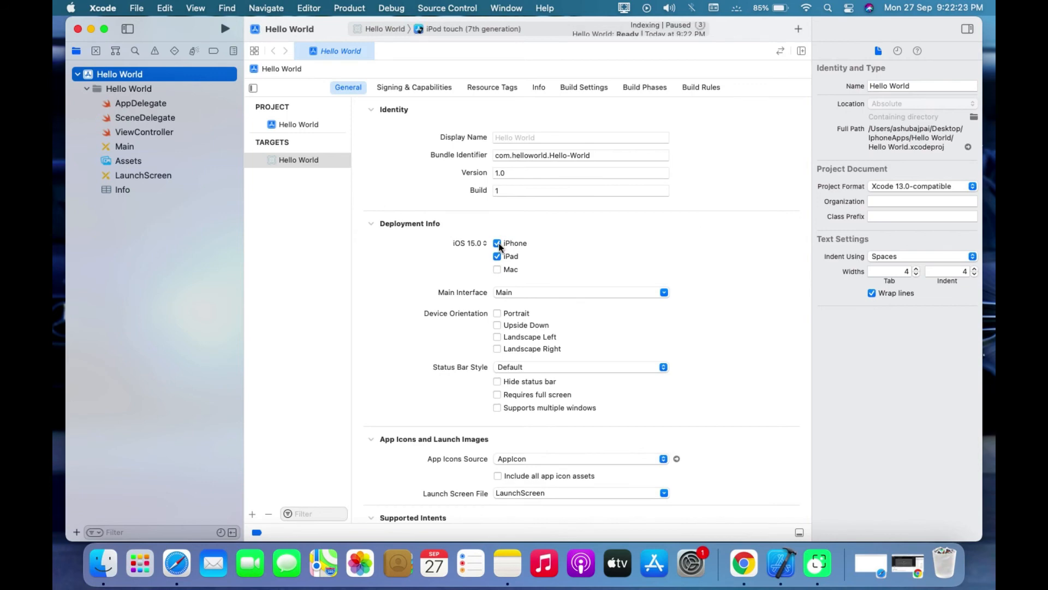
scroll(499, 243, down, 5)
scroll(498, 244, down, 4)
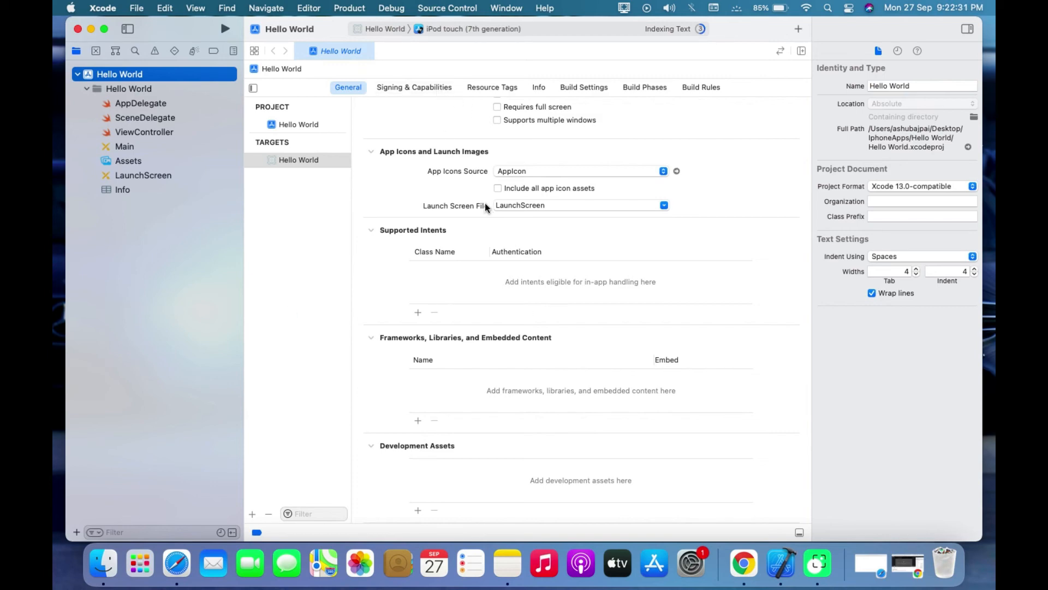
scroll(485, 204, up, 8)
scroll(485, 203, up, 1)
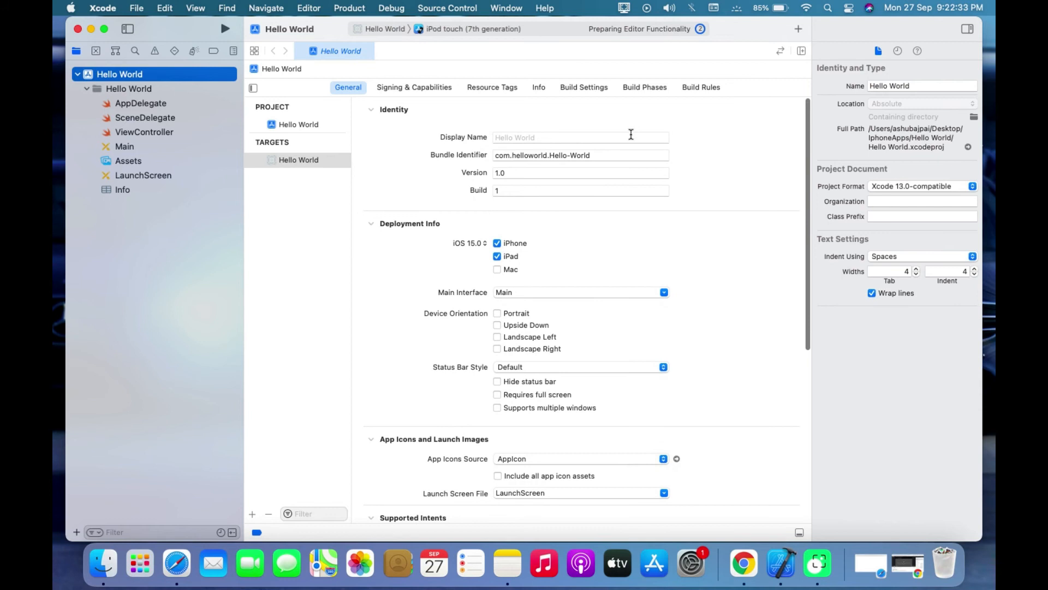
- Review the target's Display Name setting and toggle the inspector panel off and on
click(560, 136)
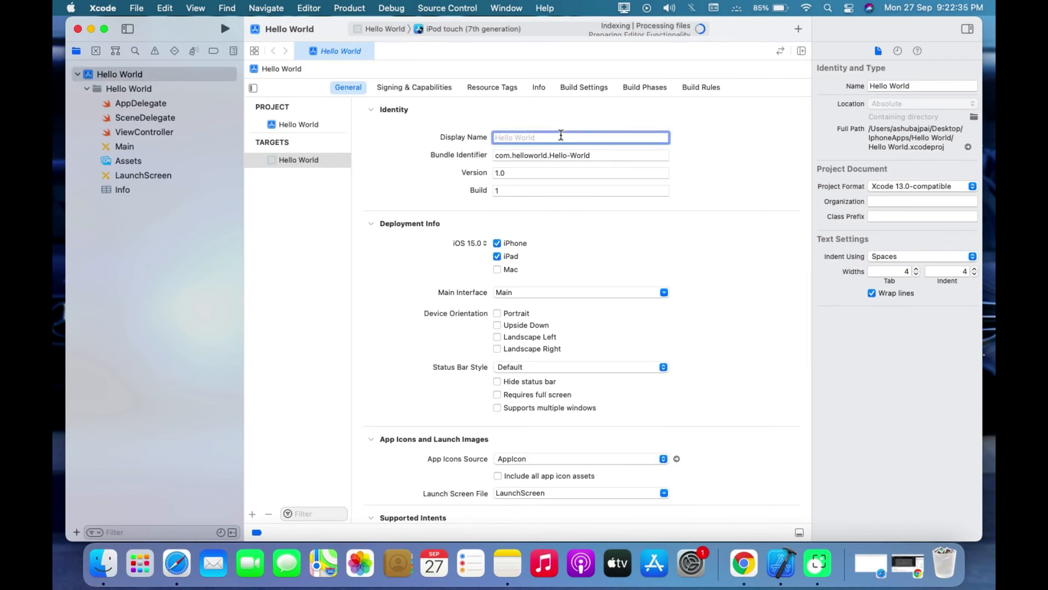
click(969, 30)
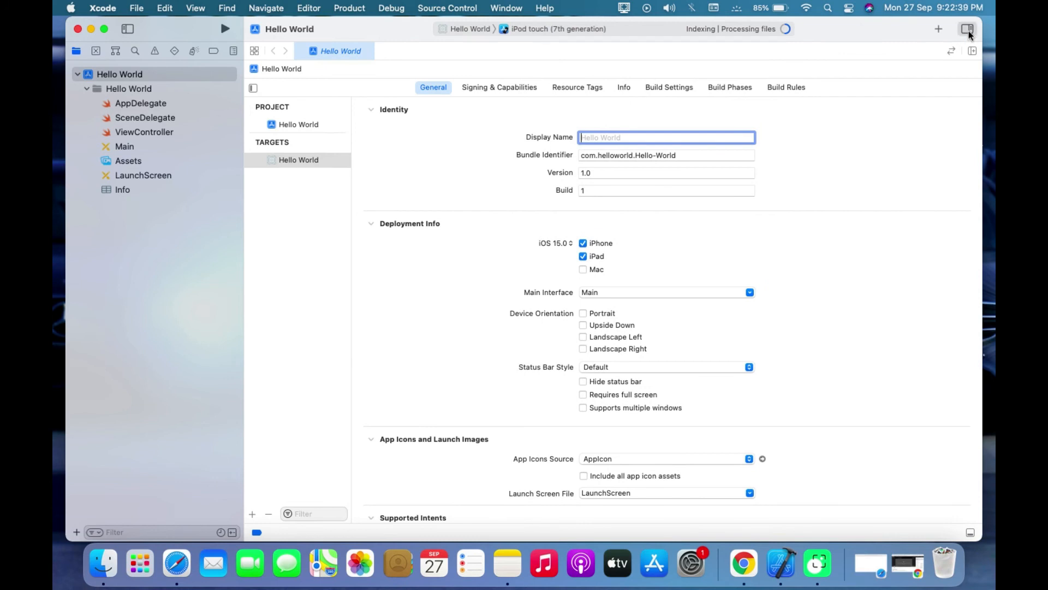
click(969, 30)
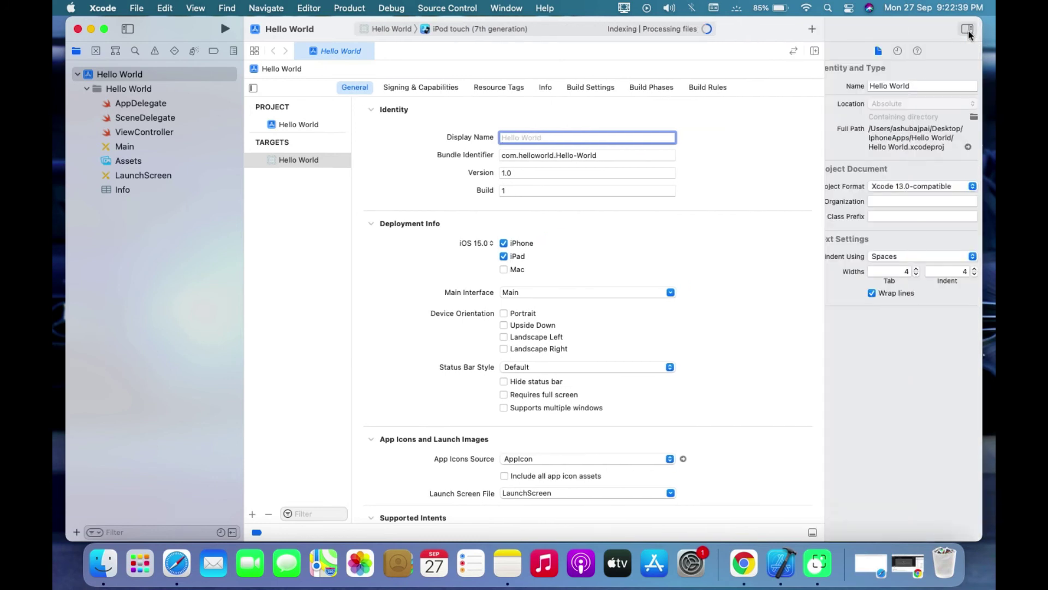
- Open Main.storyboard and drop a Label from the object library onto the view
click(122, 149)
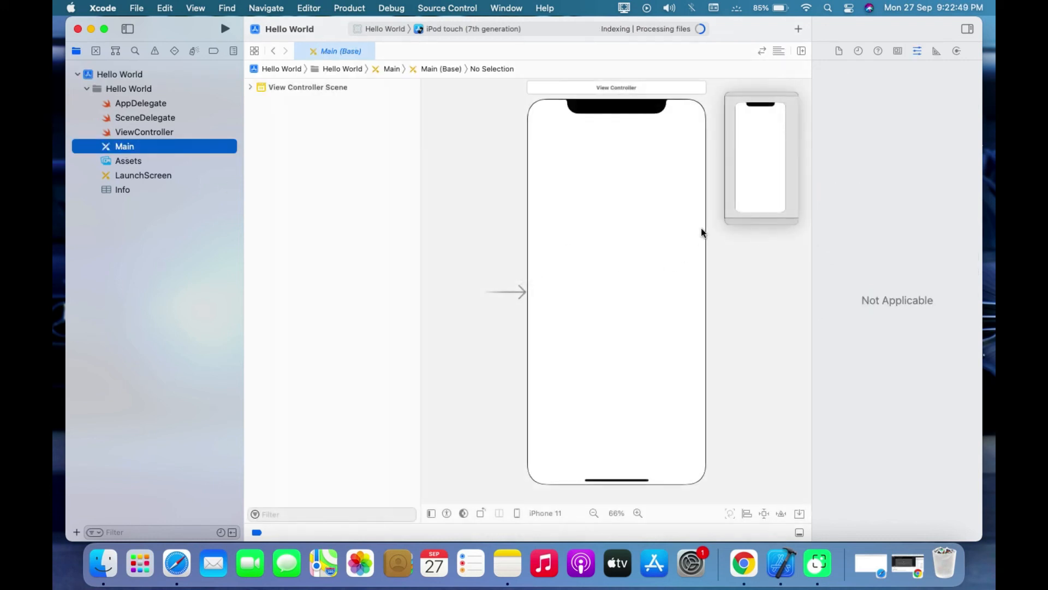
scroll(720, 282, right, 2)
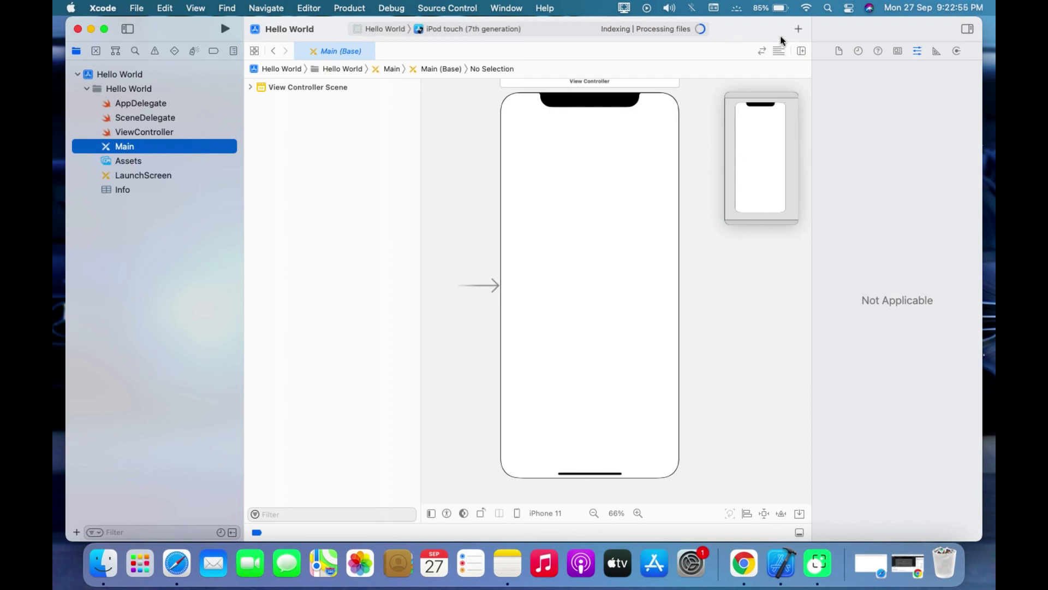
click(799, 30)
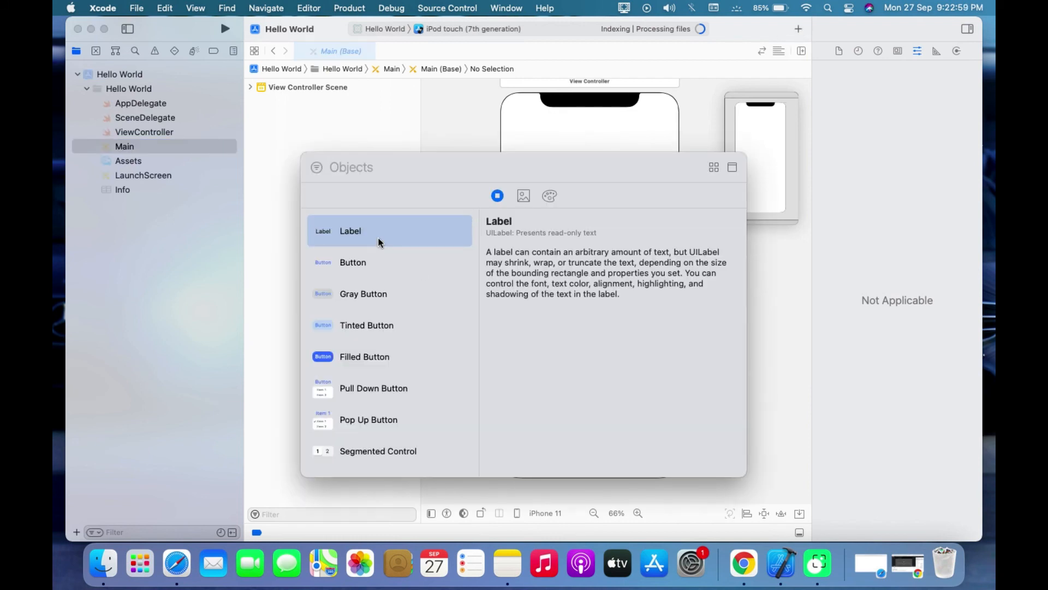
drag(379, 236, 590, 270)
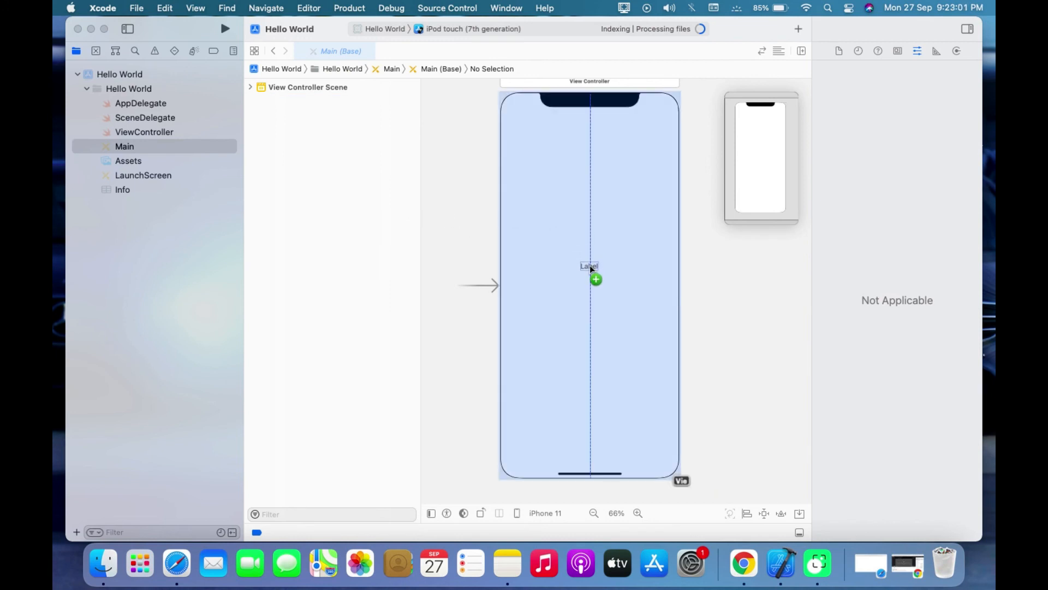
drag(590, 265, 590, 265)
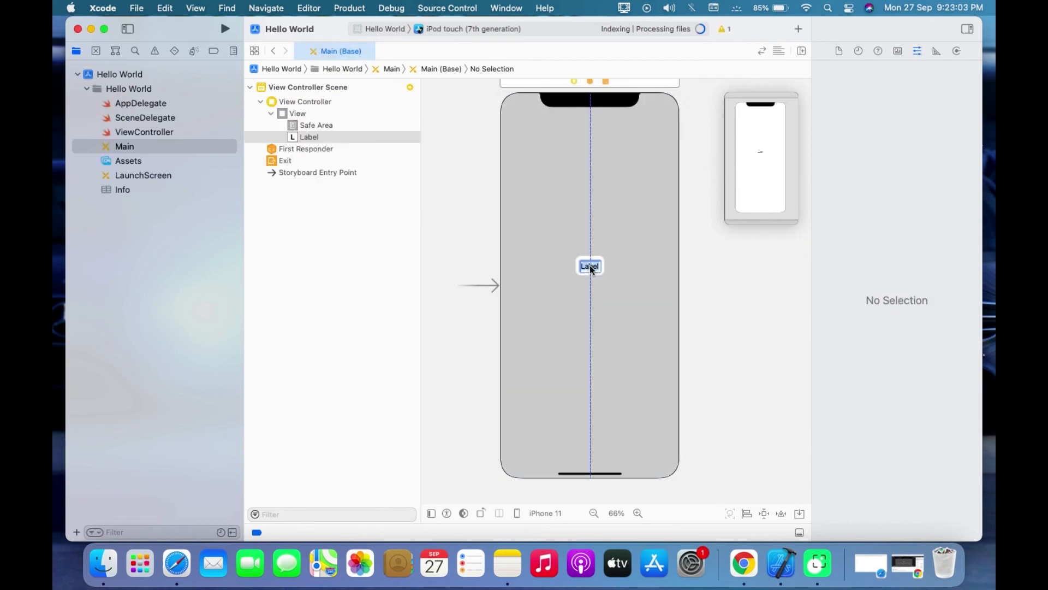
- Rename the label to Hello World and center it horizontally on the view
double_click(590, 265)
text(Hello)
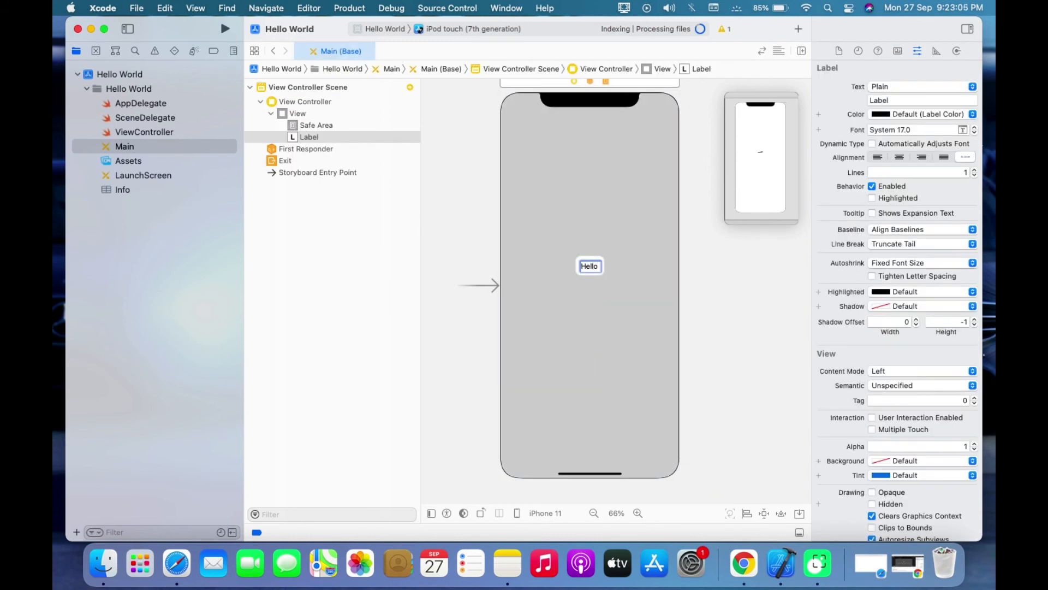
text( World)
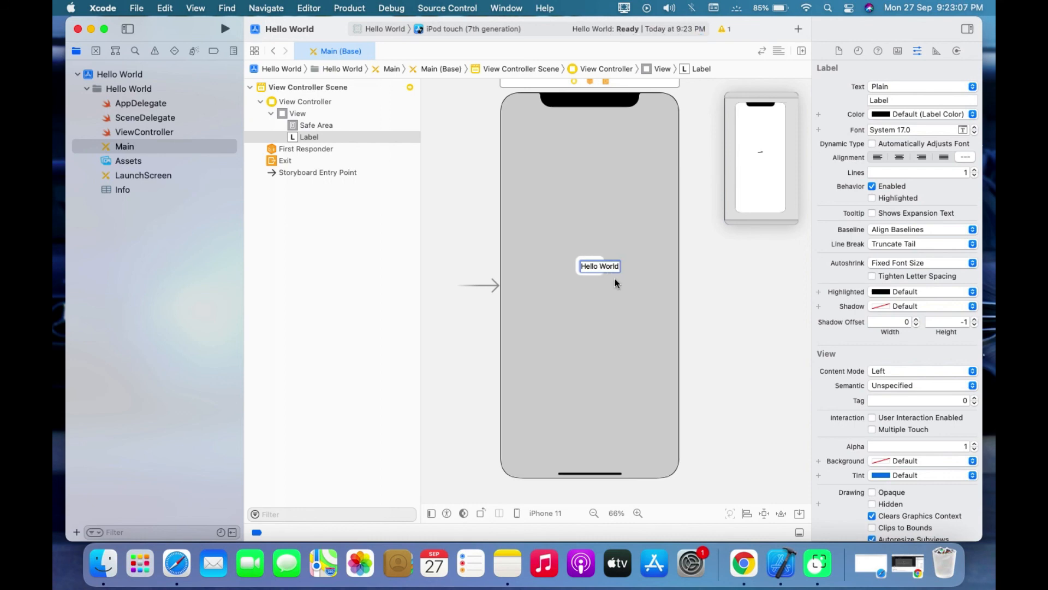
click(730, 319)
click(600, 267)
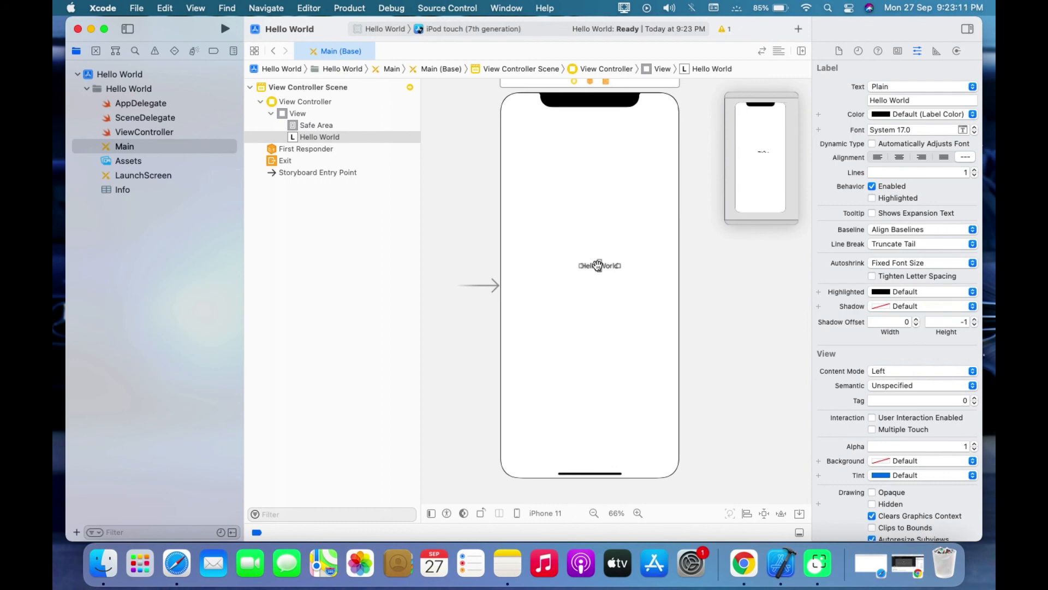
drag(598, 265, 591, 268)
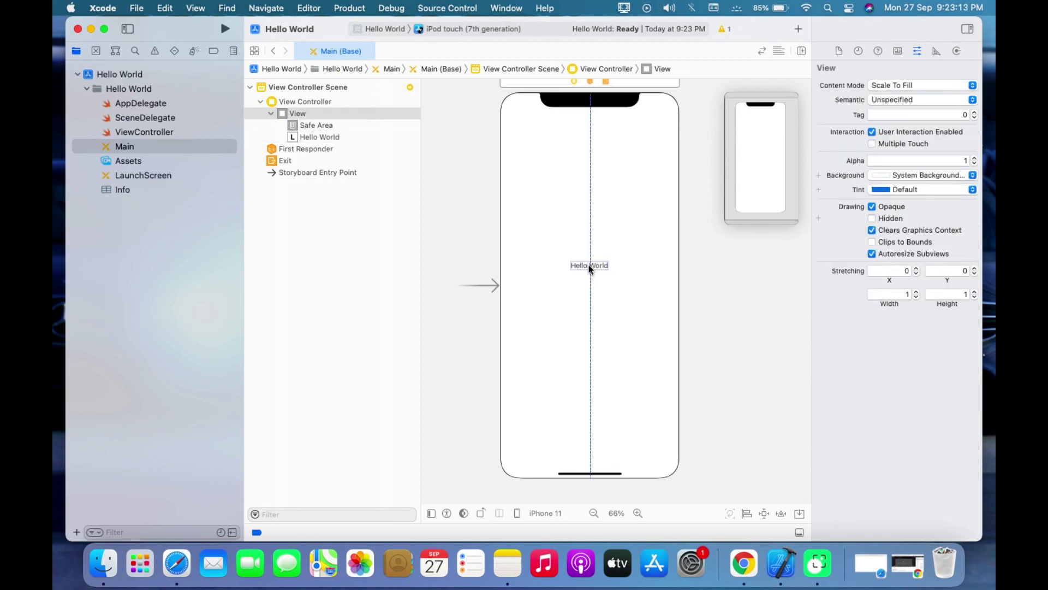
drag(589, 264, 589, 265)
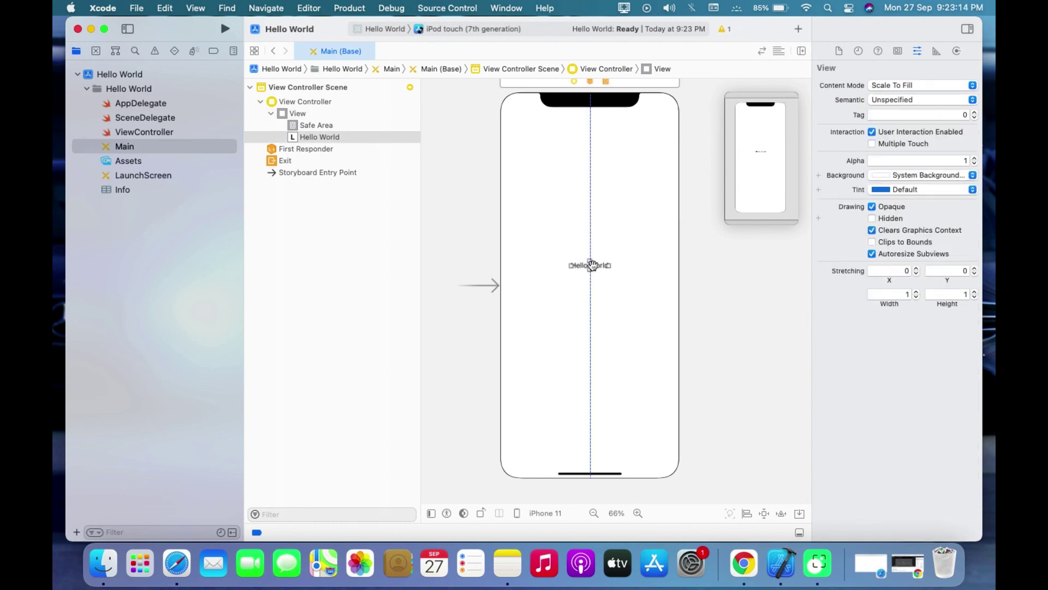
click(701, 287)
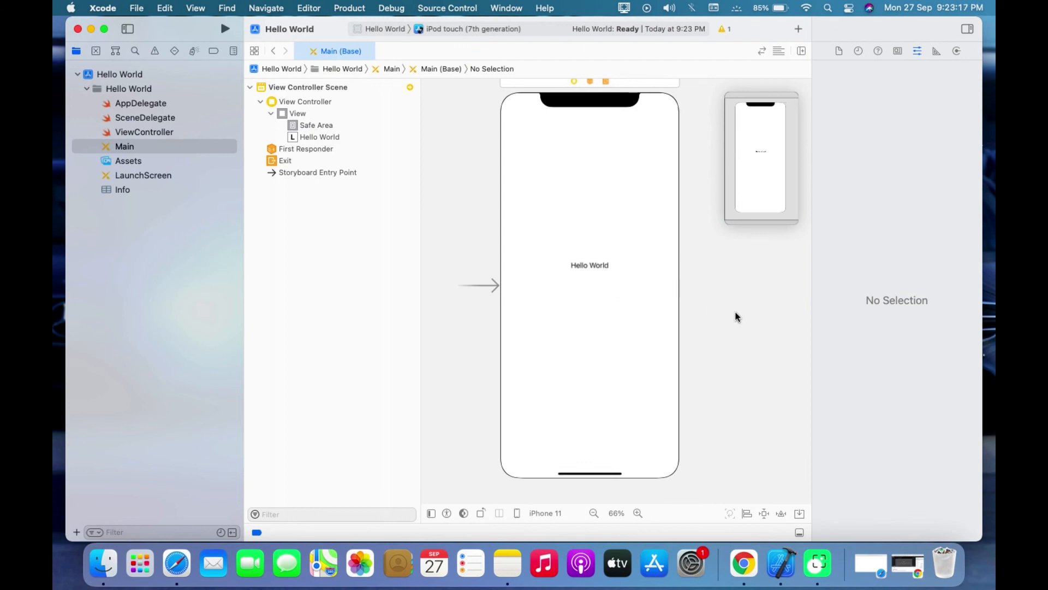